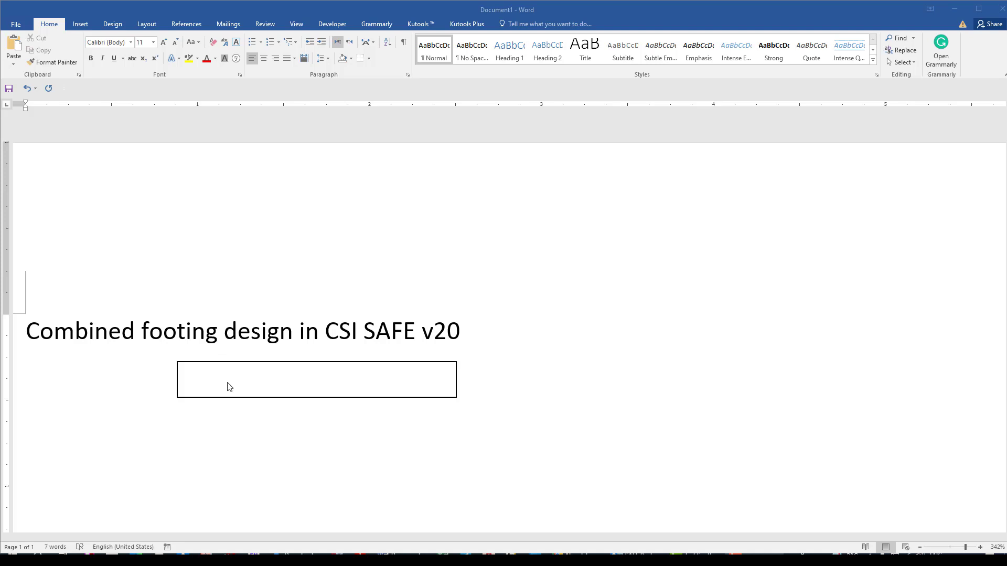
Move the empty box out from under the 'Combined footing design in CSI SAFE v20' title and zoom in on it
drag(229, 393, 769, 499)
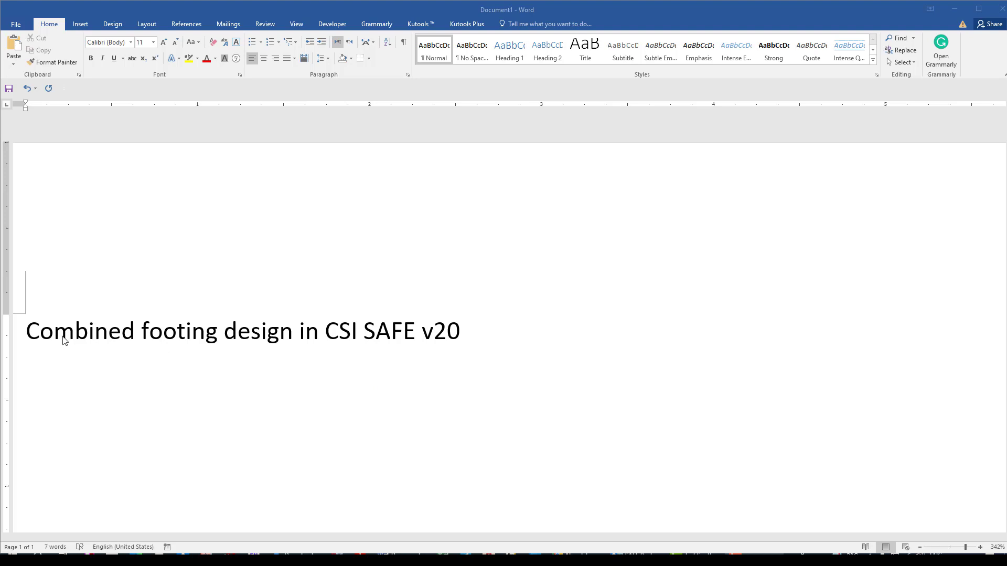
ctrl+scroll(52, 342, up, 2)
click(815, 522)
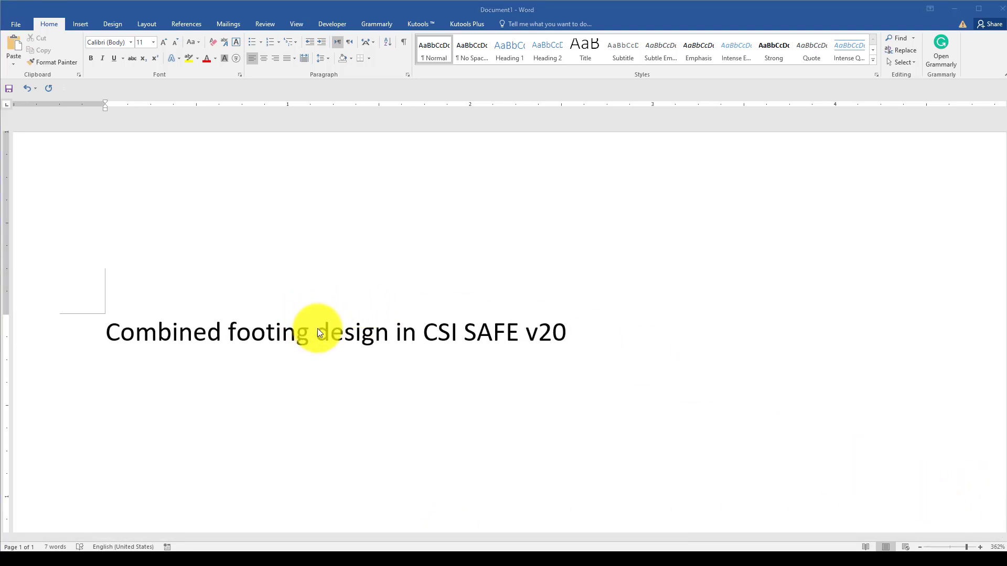
ctrl+scroll(401, 327, up, 4)
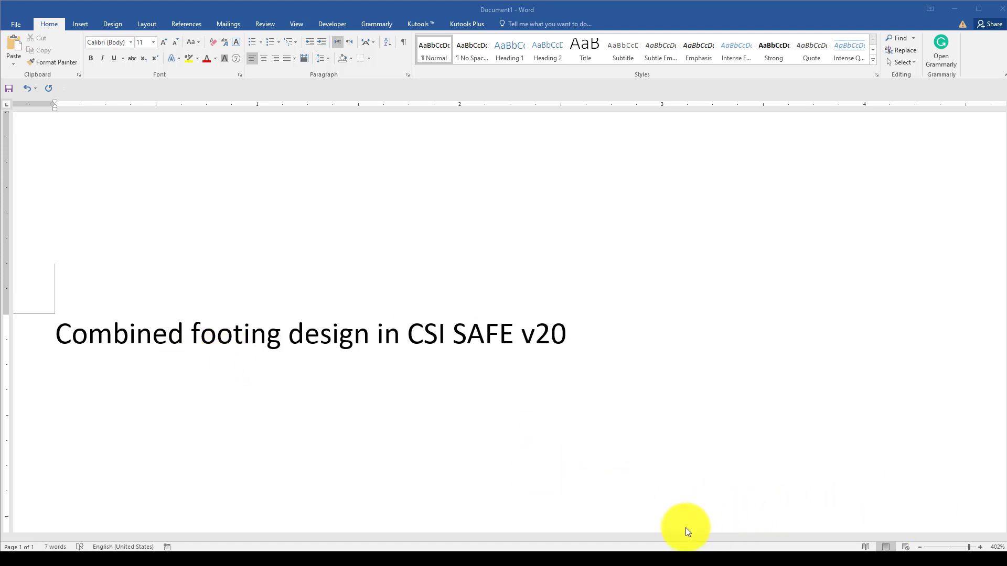
Start a new SAFE model on built-in Metric SI settings and go to the Quick Templates
mouse_move(637, 548)
click(624, 488)
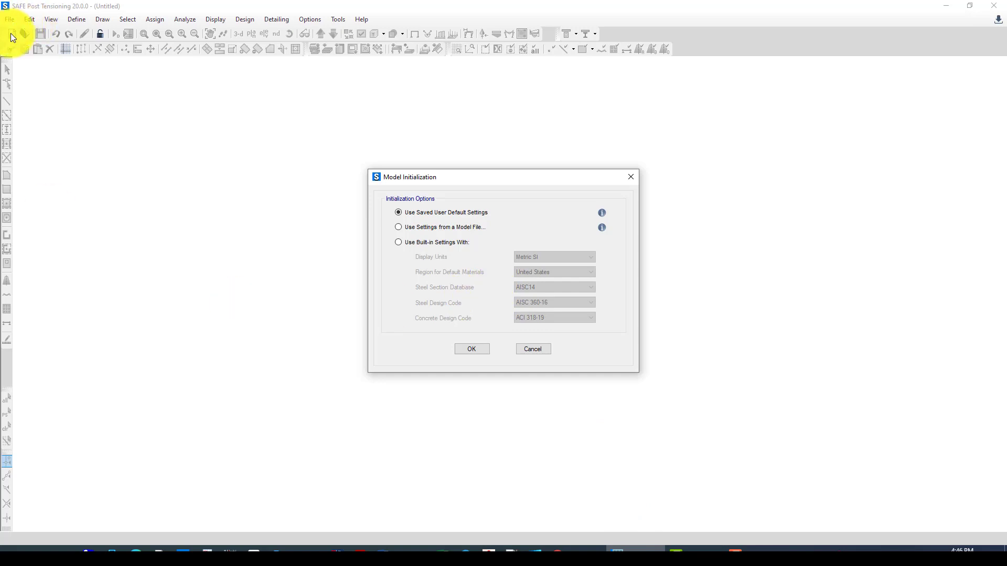
click(414, 242)
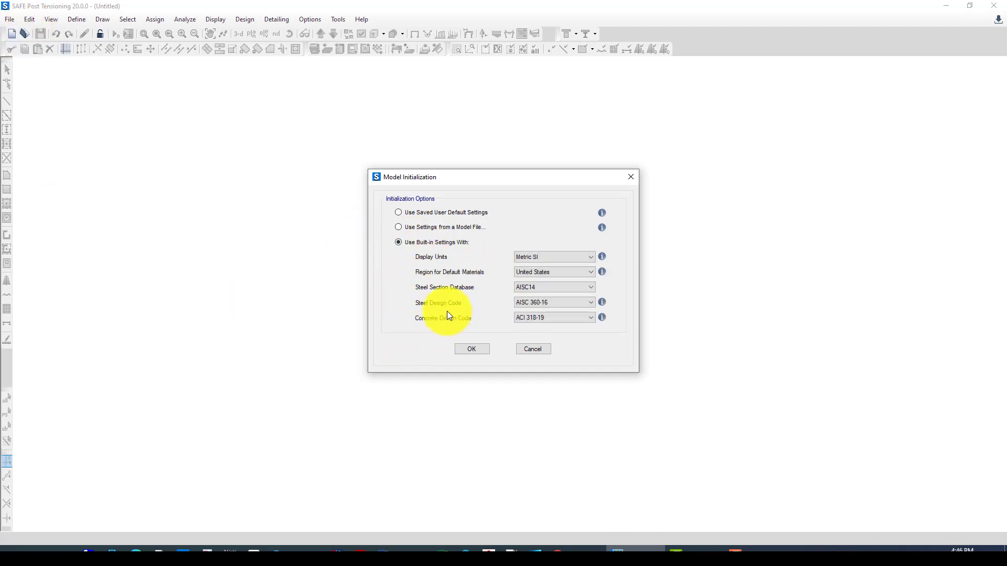
click(549, 255)
click(549, 255)
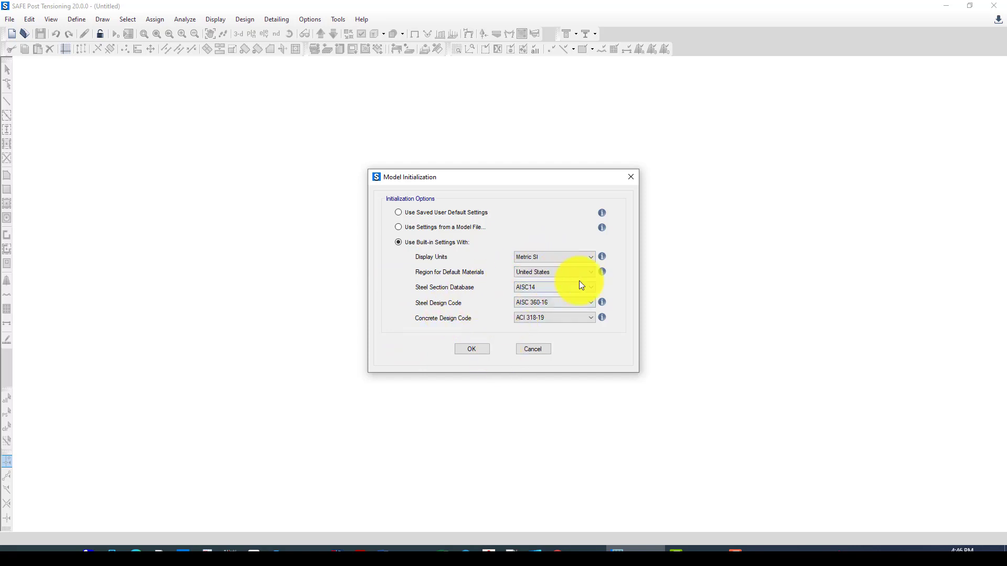
click(472, 351)
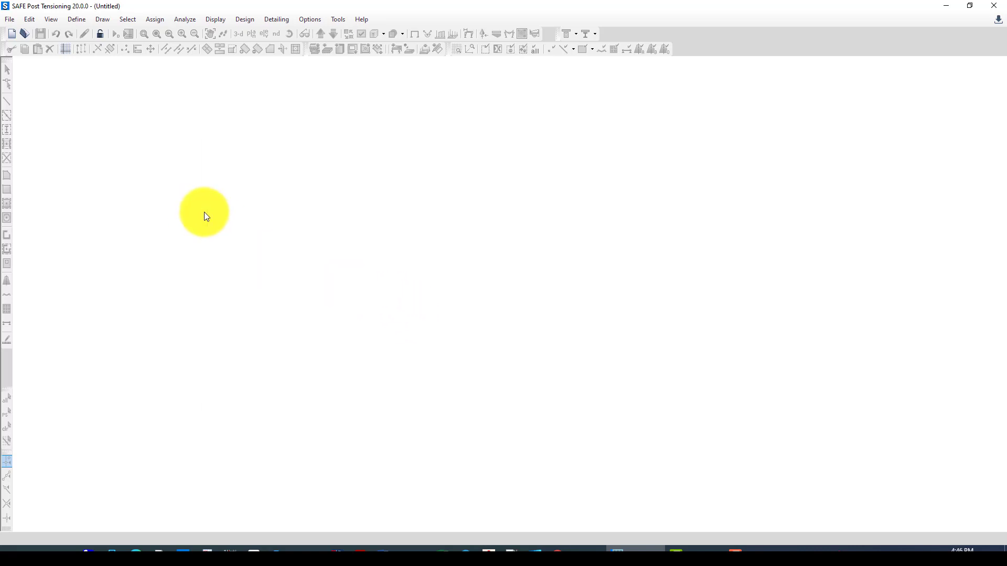
drag(514, 145, 434, 152)
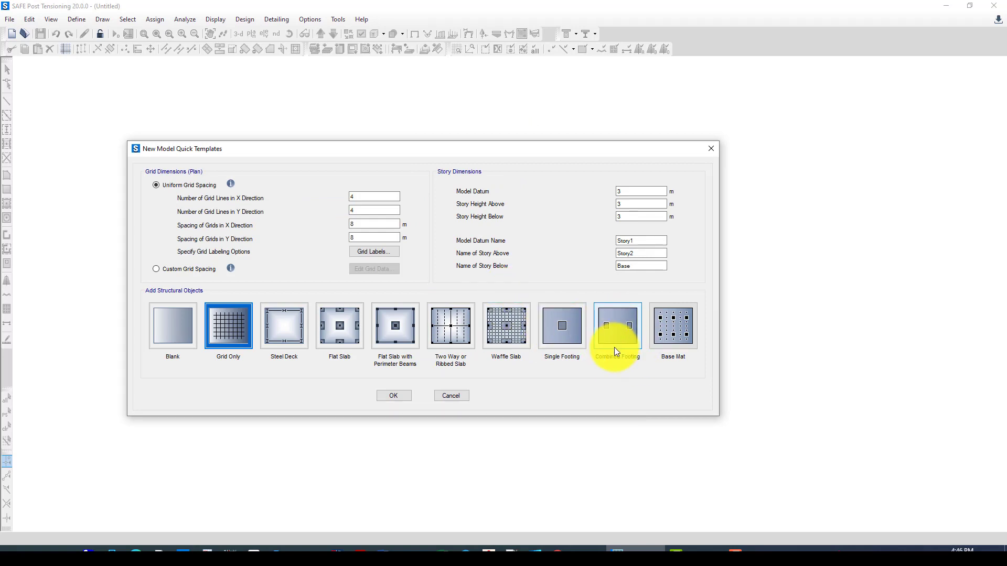
click(936, 513)
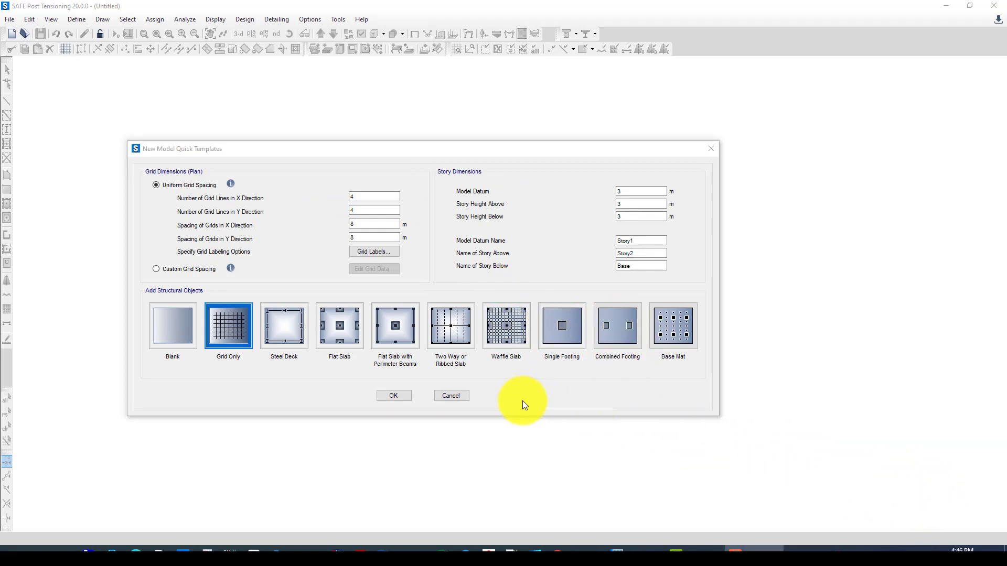
Choose the Combined Footing template and check the left, right and top edge overhangs are 2 m
click(616, 327)
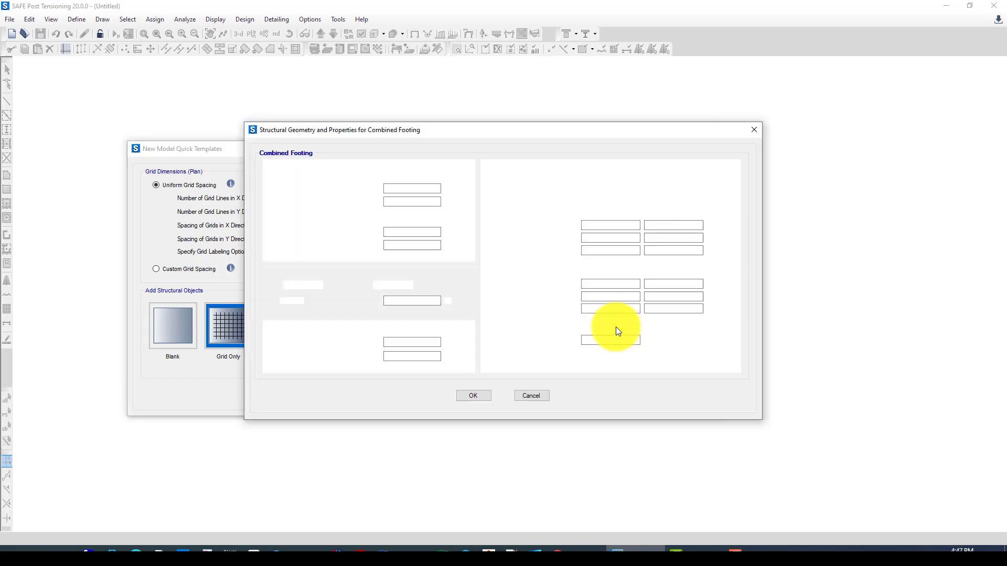
double_click(385, 190)
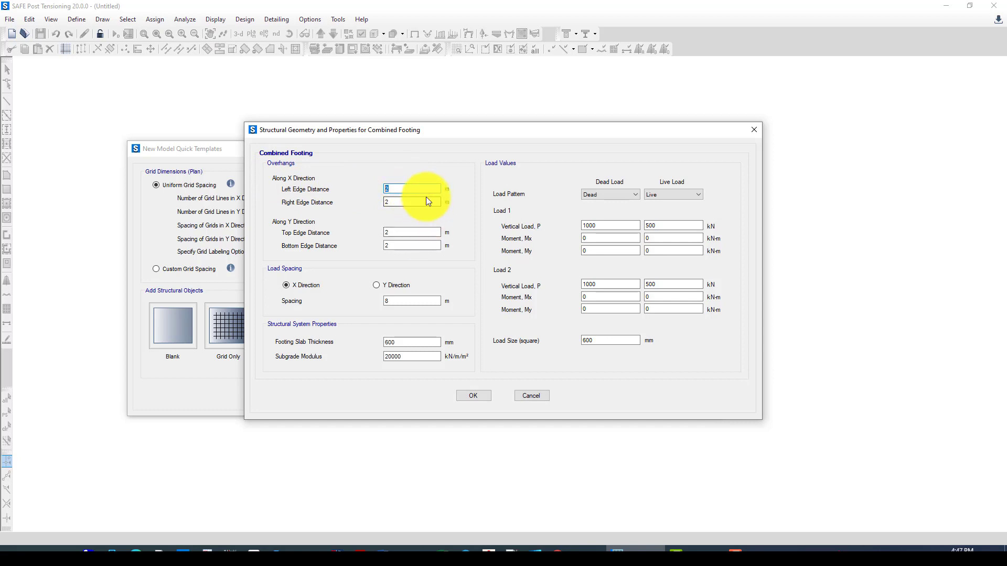
click(400, 202)
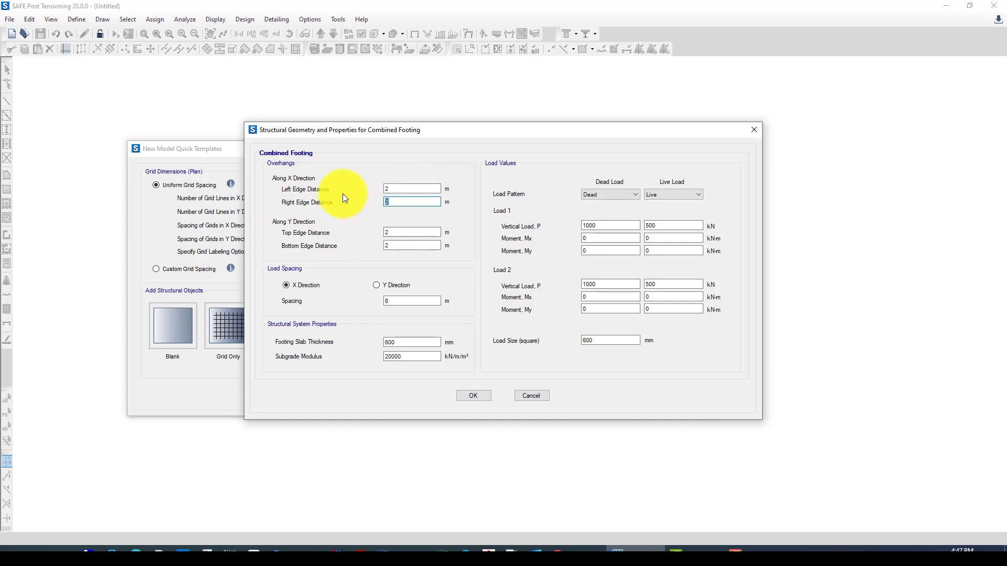
click(392, 190)
click(385, 203)
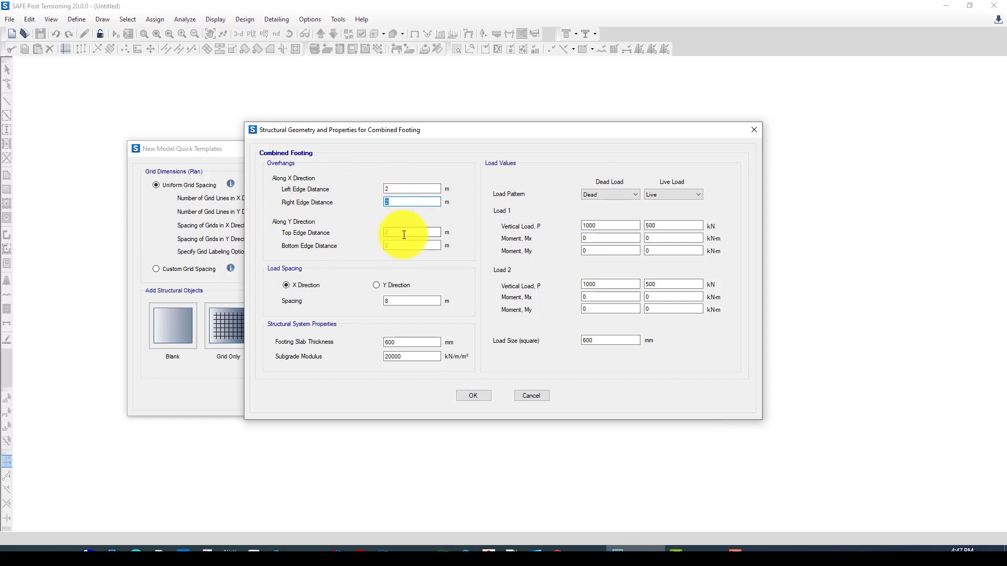
click(386, 234)
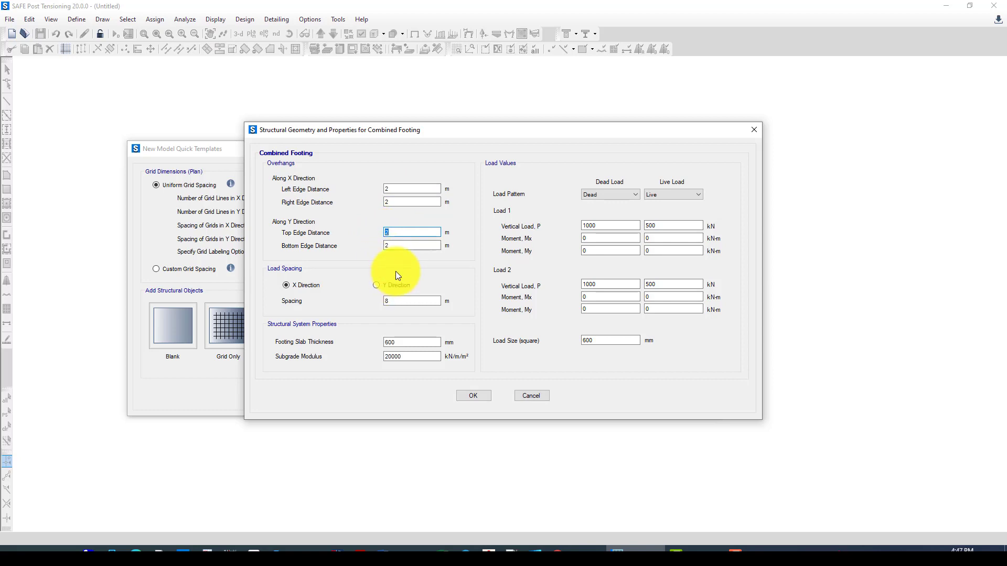
double_click(396, 233)
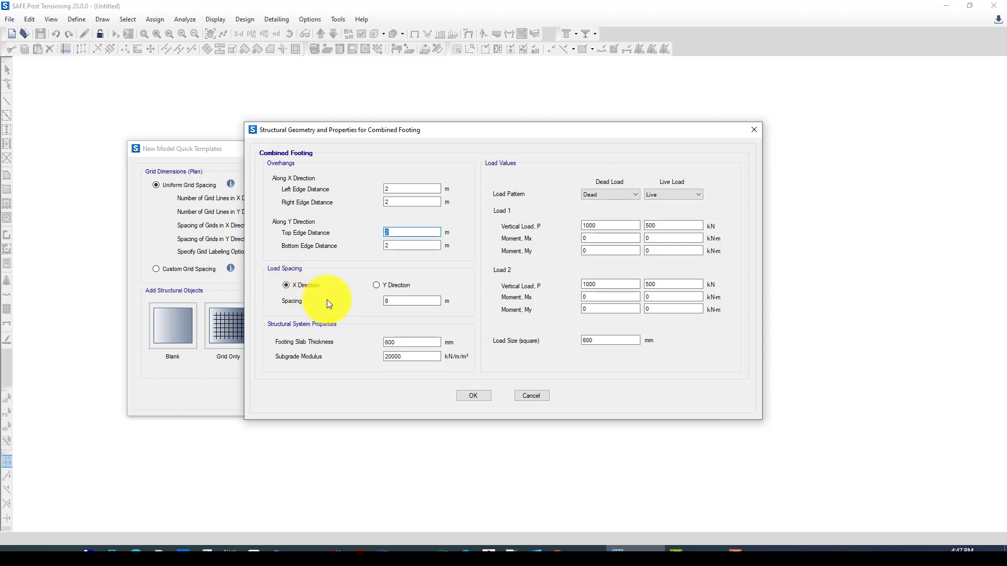
Change the load spacing from 8 to 6 m; review the 600 mm thickness and subgrade modulus
click(412, 301)
key(BackSpace)
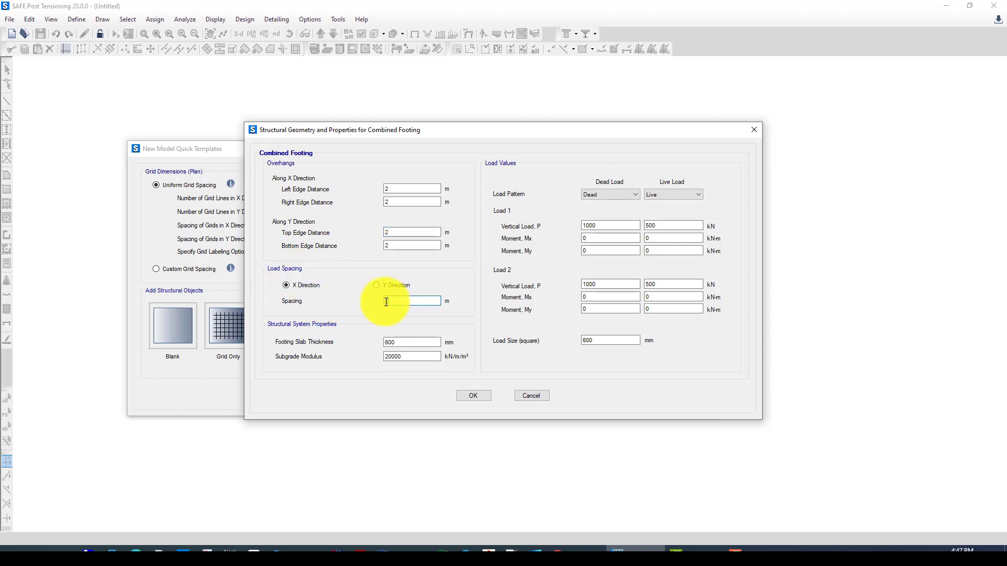
text(6)
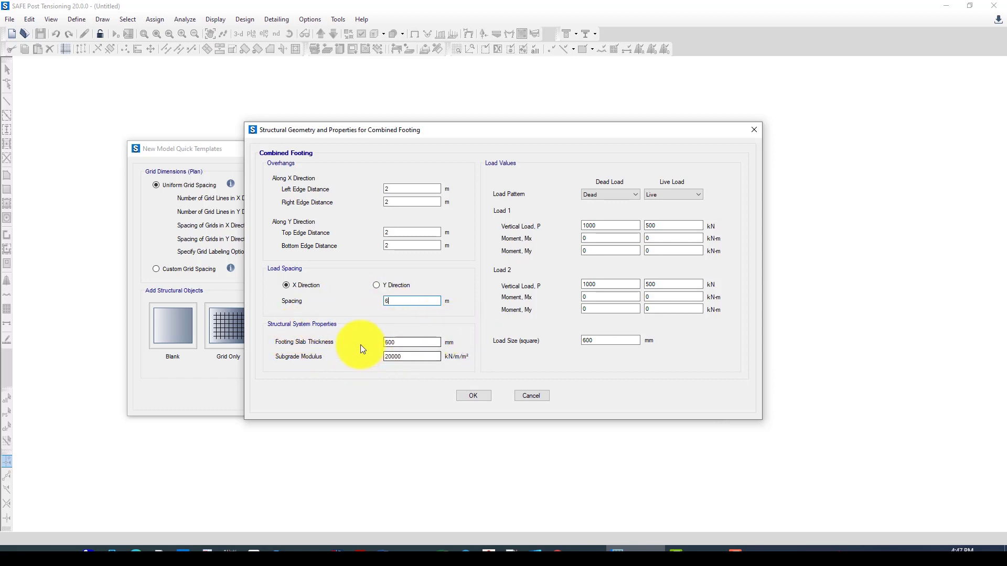
click(401, 357)
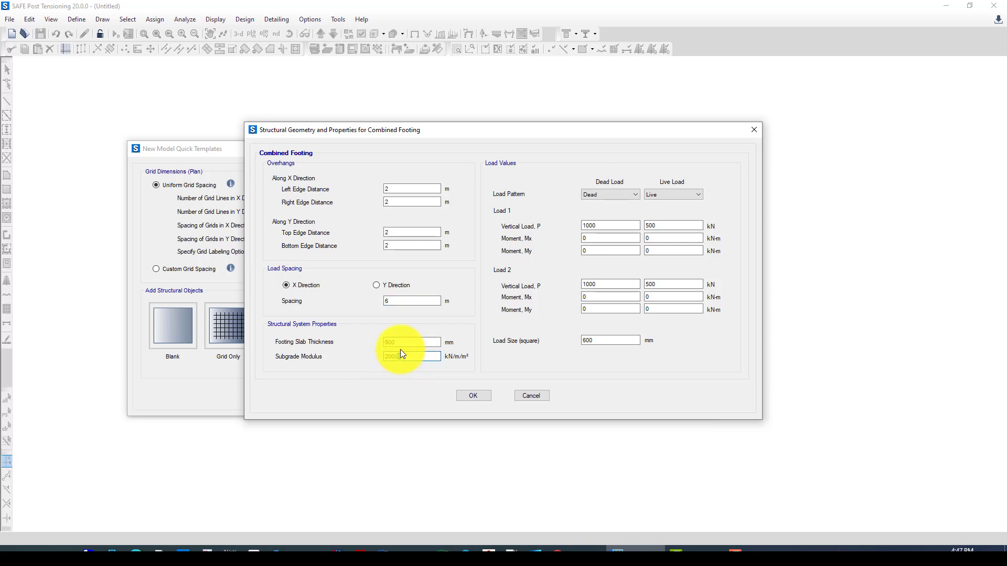
click(400, 344)
drag(400, 342, 385, 343)
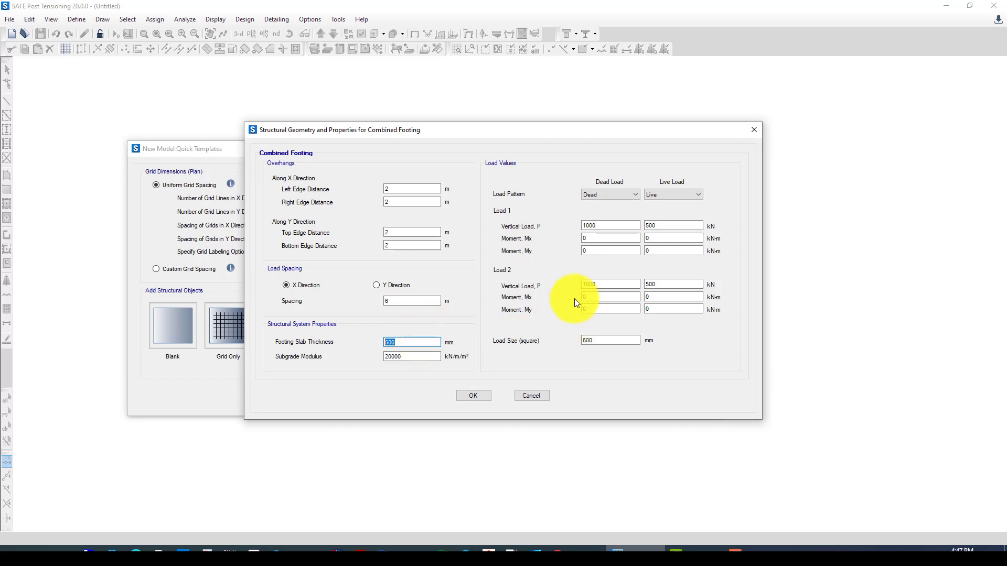
Give Load 1 a vertical load P of 5000 kN dead and 2500 kN live
drag(612, 225, 575, 227)
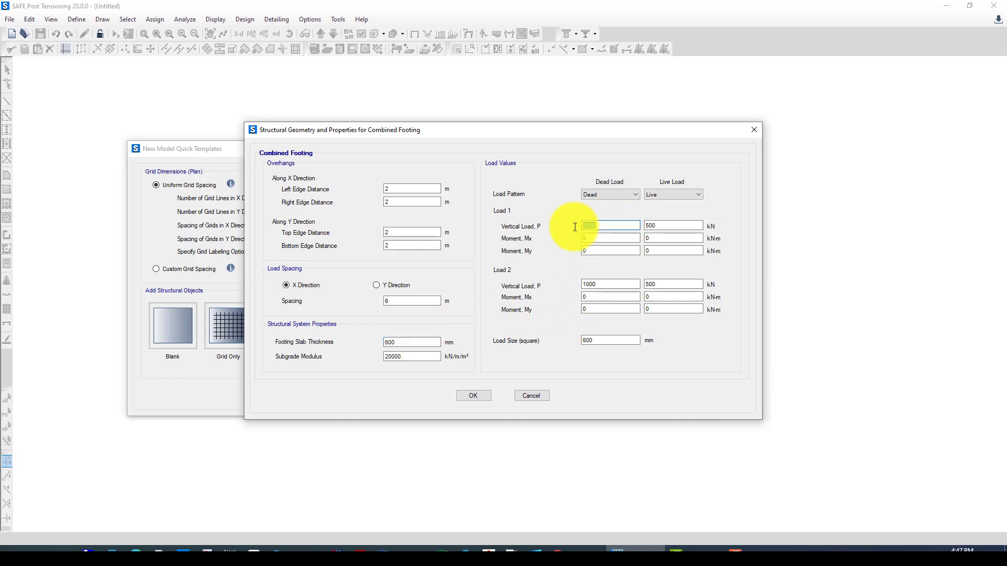
text(50)
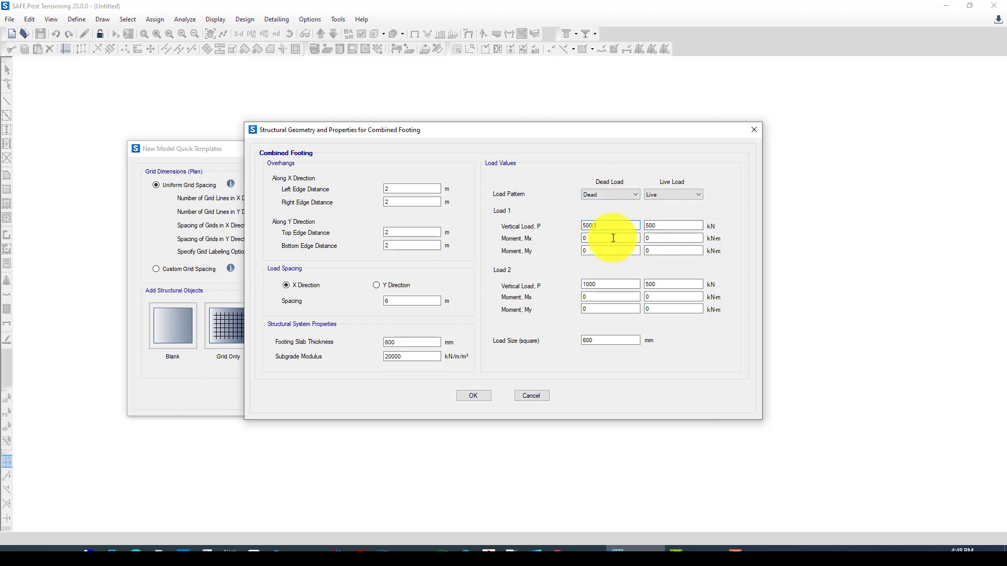
click(632, 238)
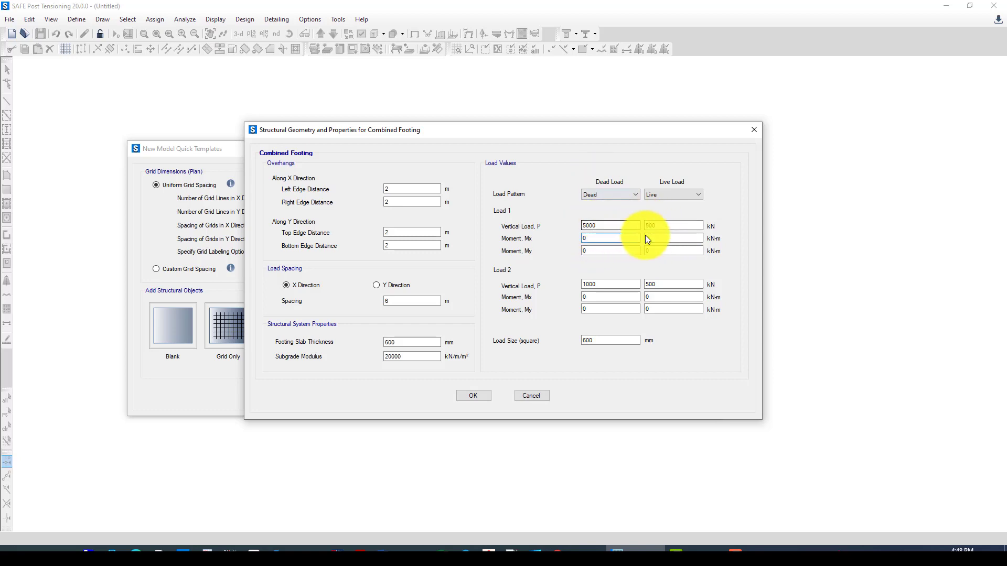
drag(668, 225, 644, 226)
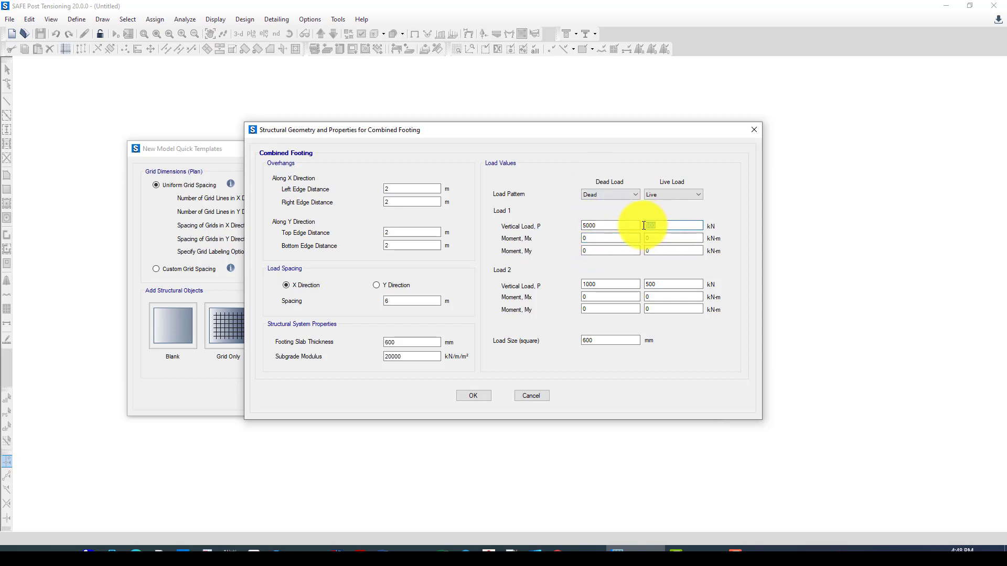
text(250)
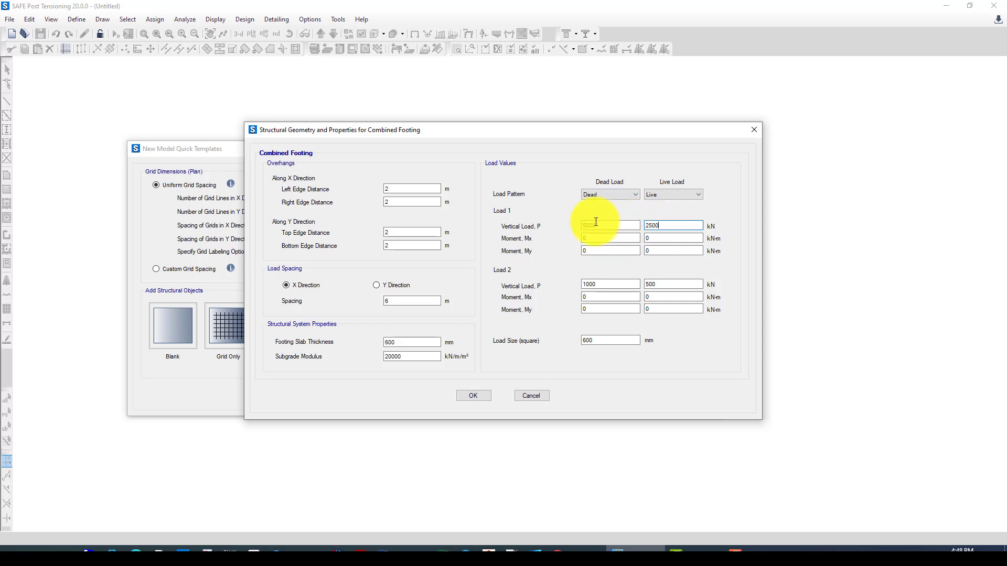
drag(602, 225, 585, 225)
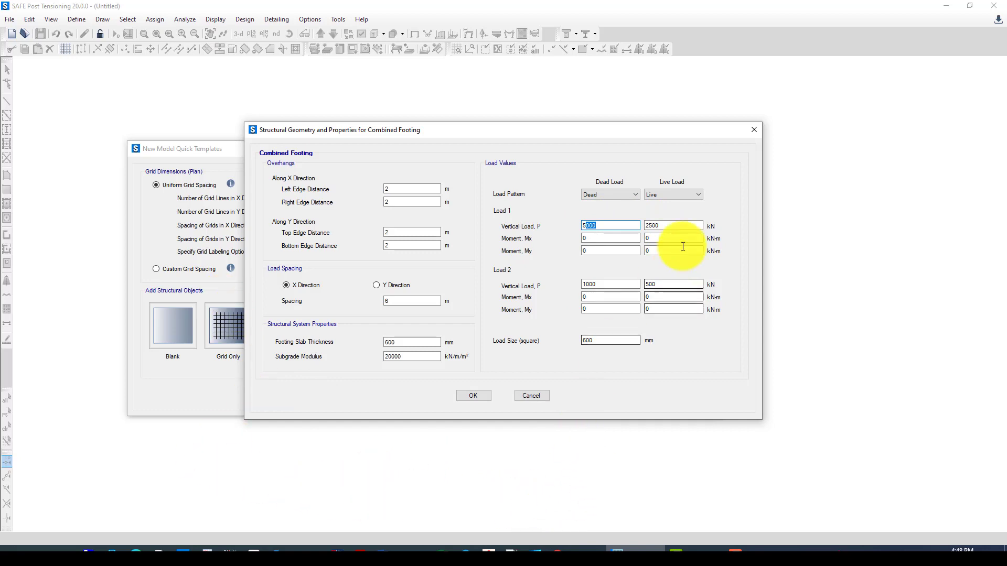
Enter Load 1 moments Mx 120/100 and My 150/120 kN·m (dead/live)
click(584, 239)
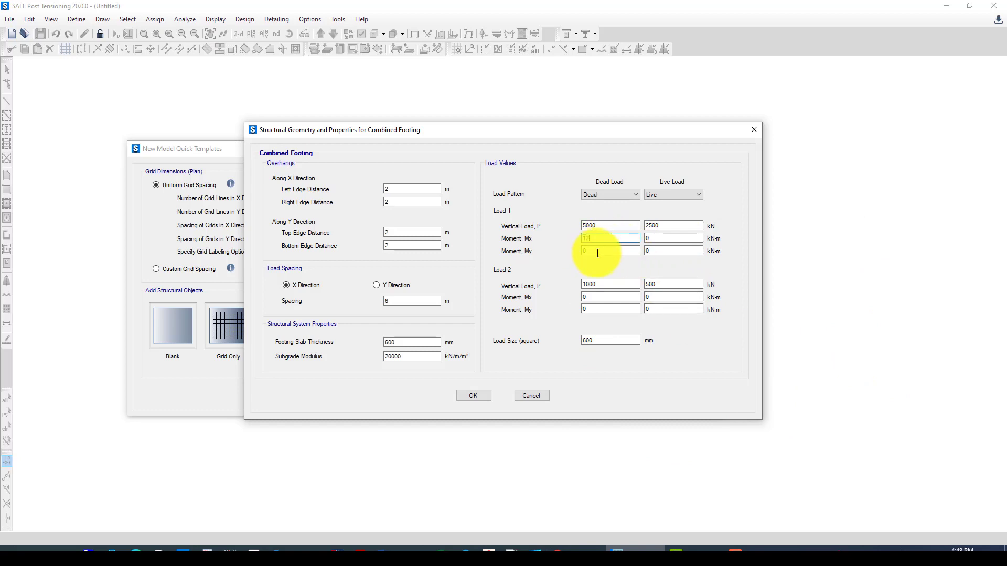
text(120)
click(645, 239)
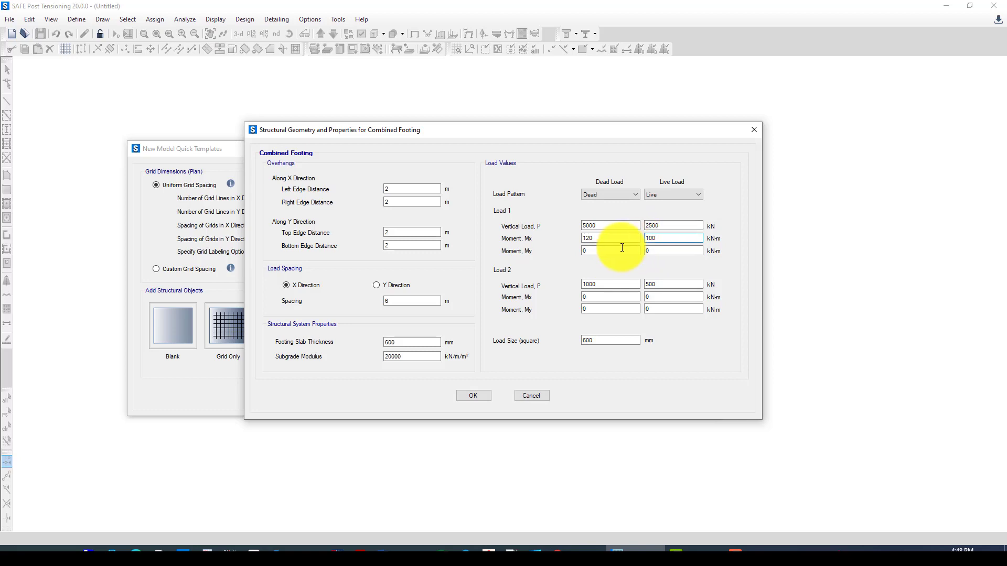
click(577, 251)
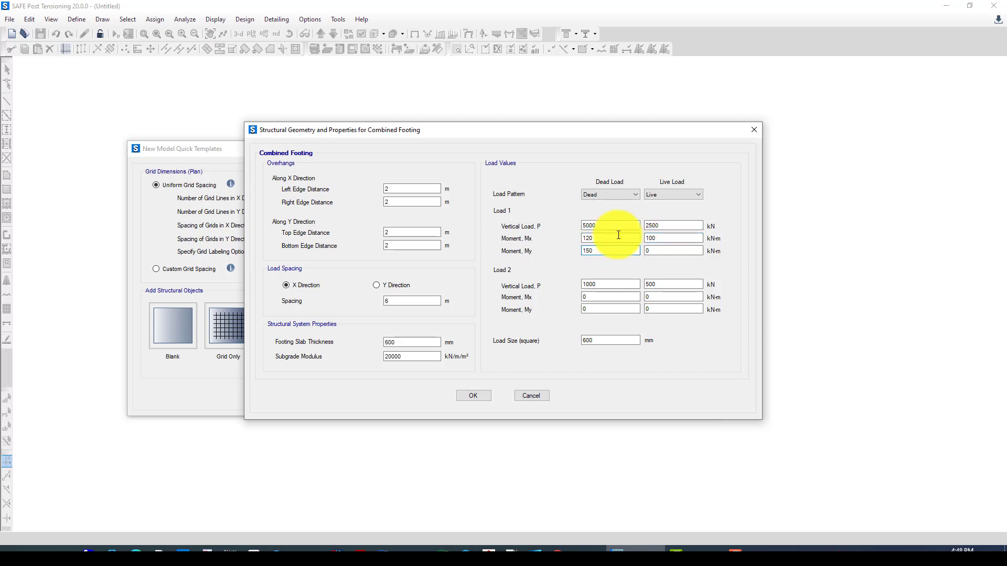
click(646, 253)
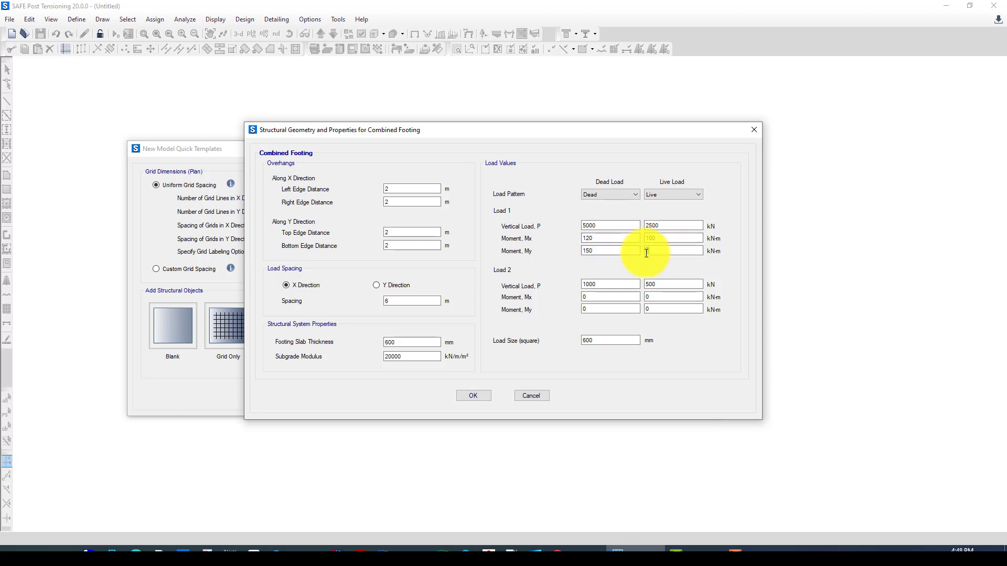
text(120)
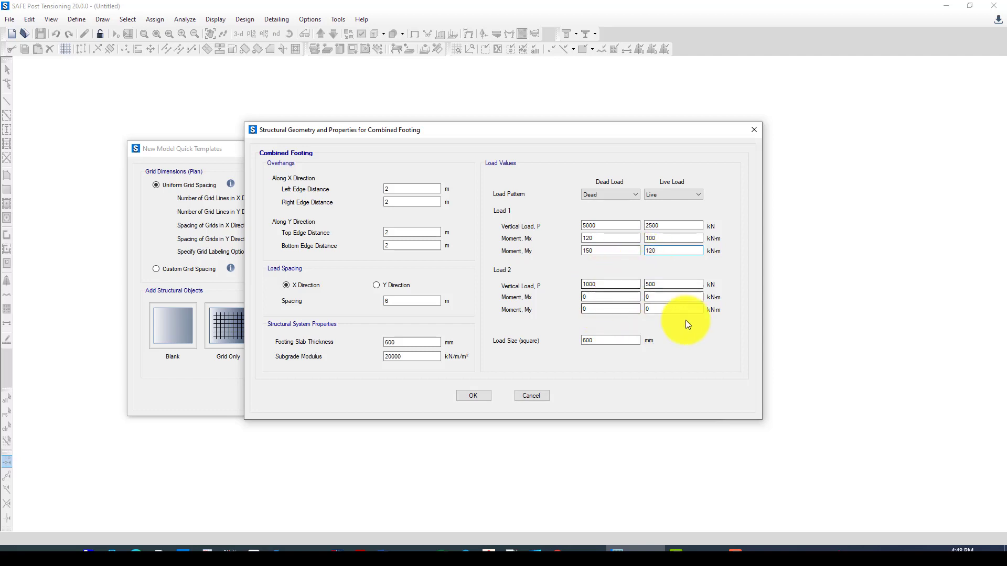
Give Load 2 a vertical load of 3500/3500 kN and Mx of 150/150 kN·m
drag(601, 283, 583, 284)
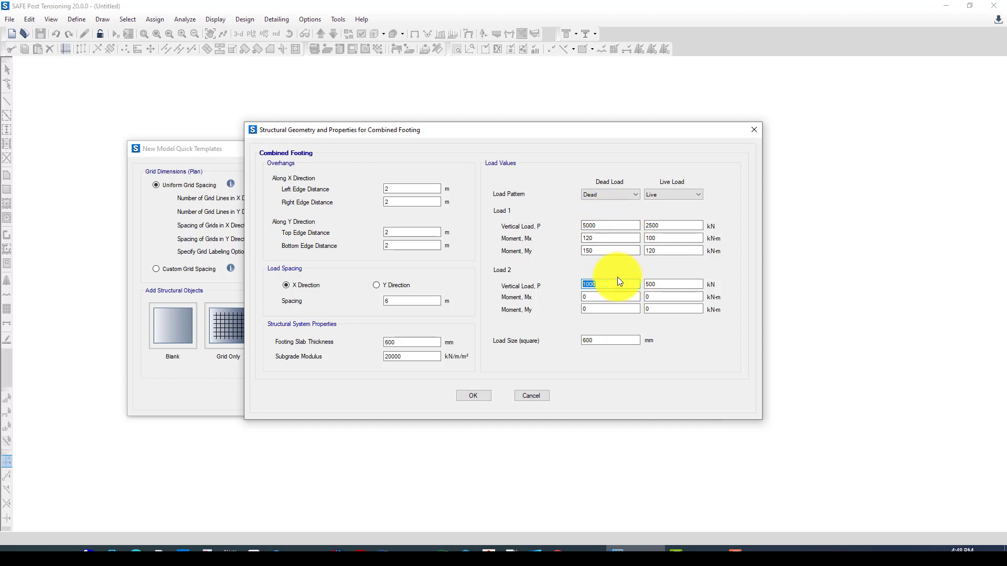
text(3500)
click(649, 284)
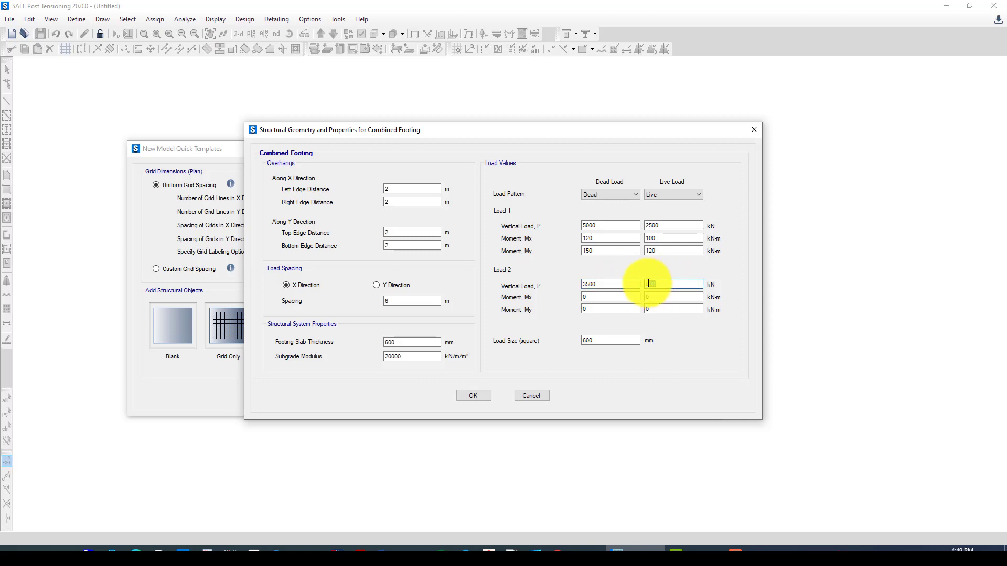
text(3500)
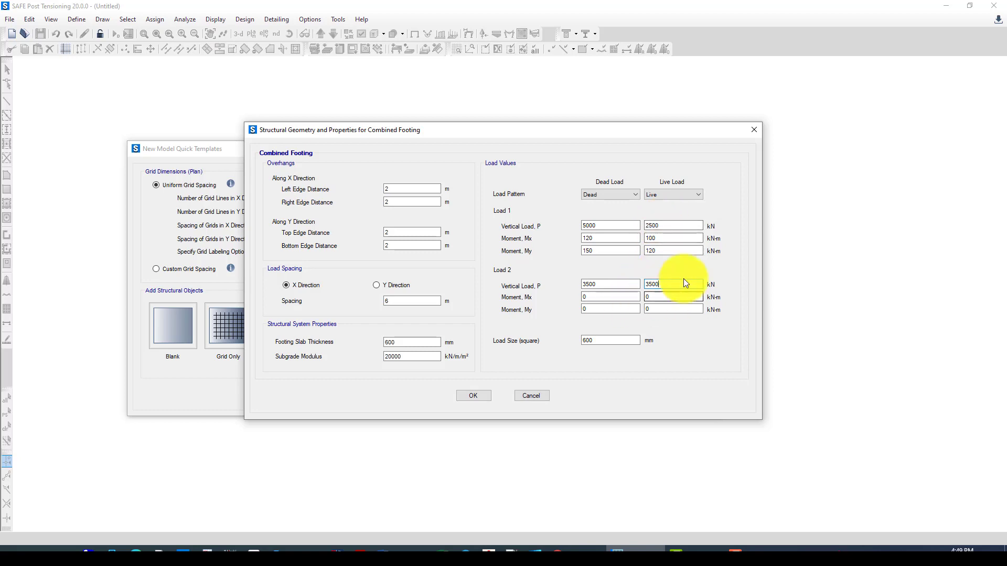
click(583, 297)
text(150)
click(659, 297)
text(1)
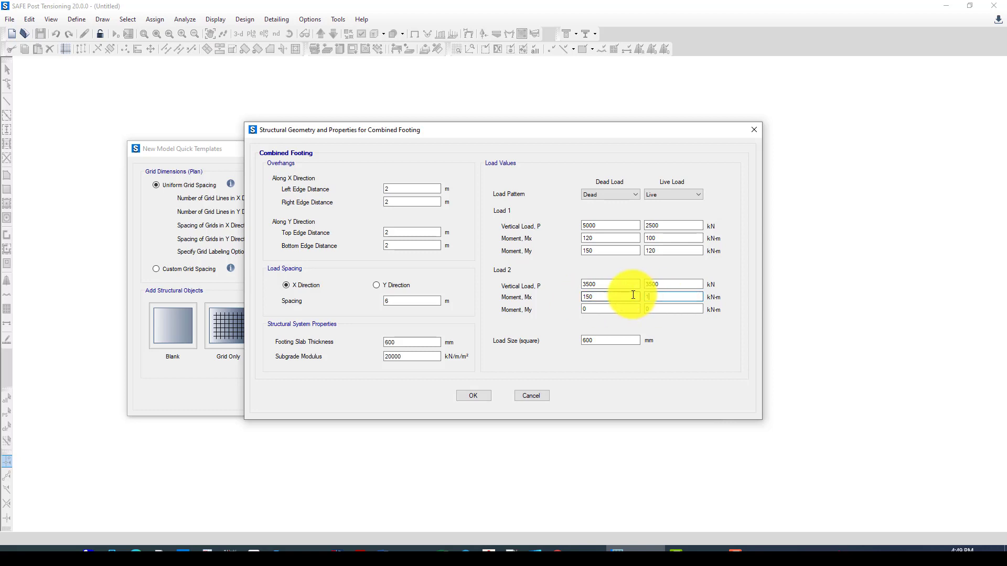
text(50)
Set Load 2 My to 120/120 kN·m and load size to 700 mm, then confirm the footing
double_click(593, 310)
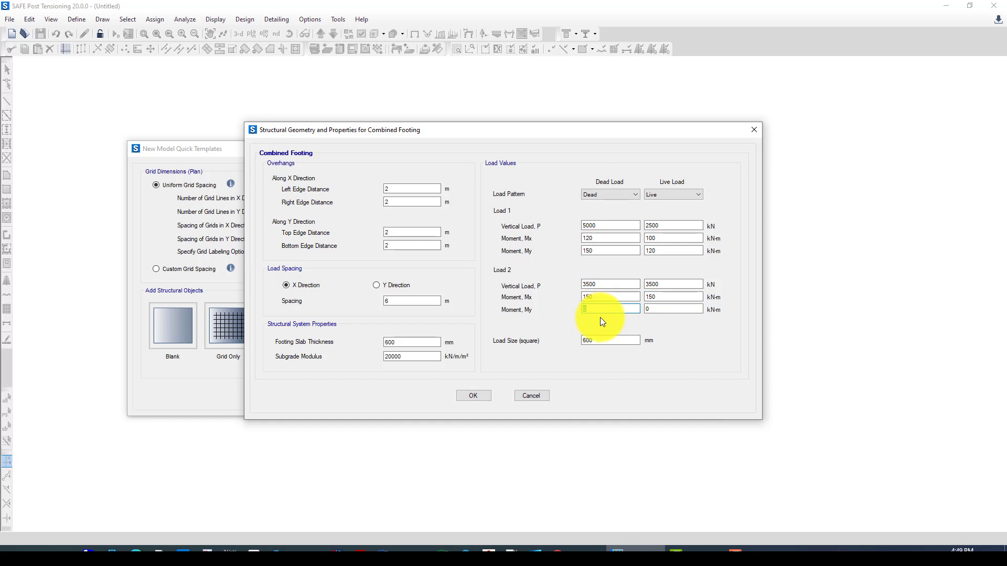
text(120)
double_click(650, 311)
text(120)
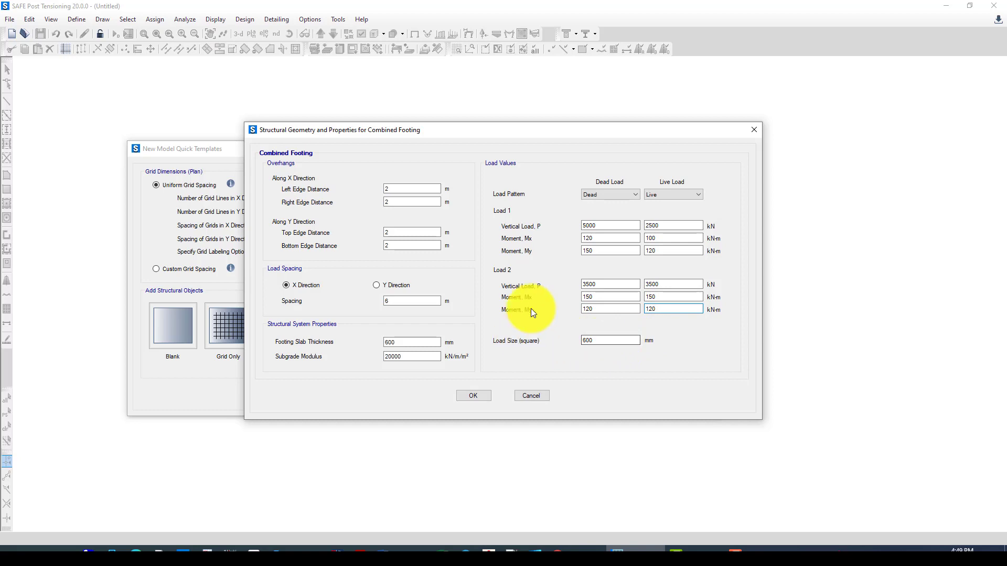
double_click(606, 341)
drag(605, 341, 579, 340)
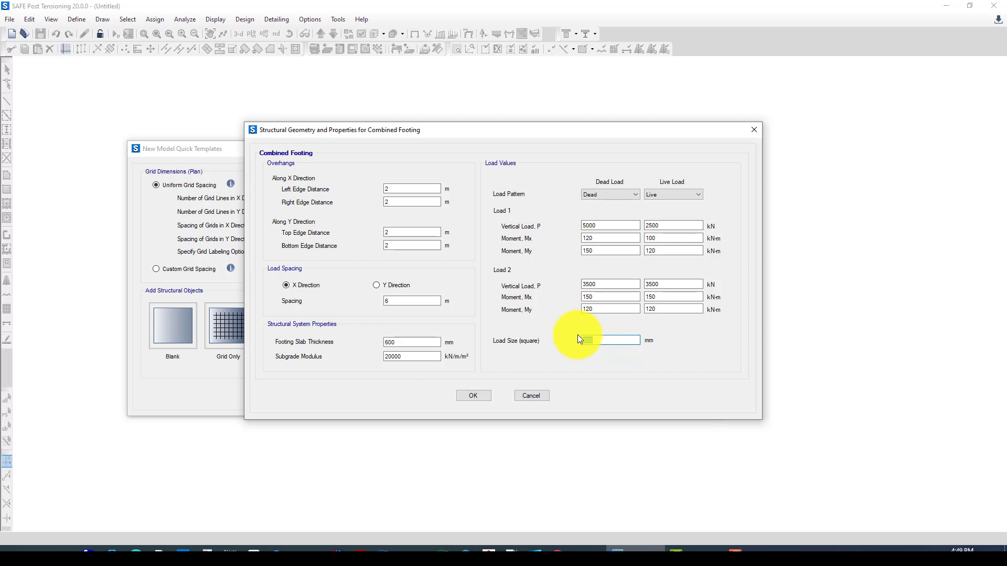
text(700)
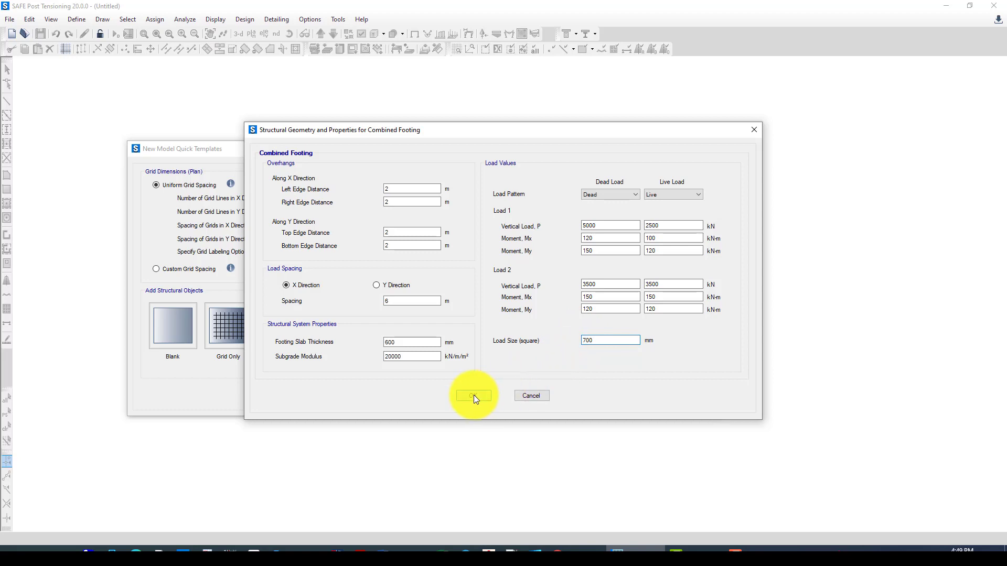
click(474, 396)
Accept the Quick Templates so the footing model builds in plan with columns on grids A and B
click(398, 394)
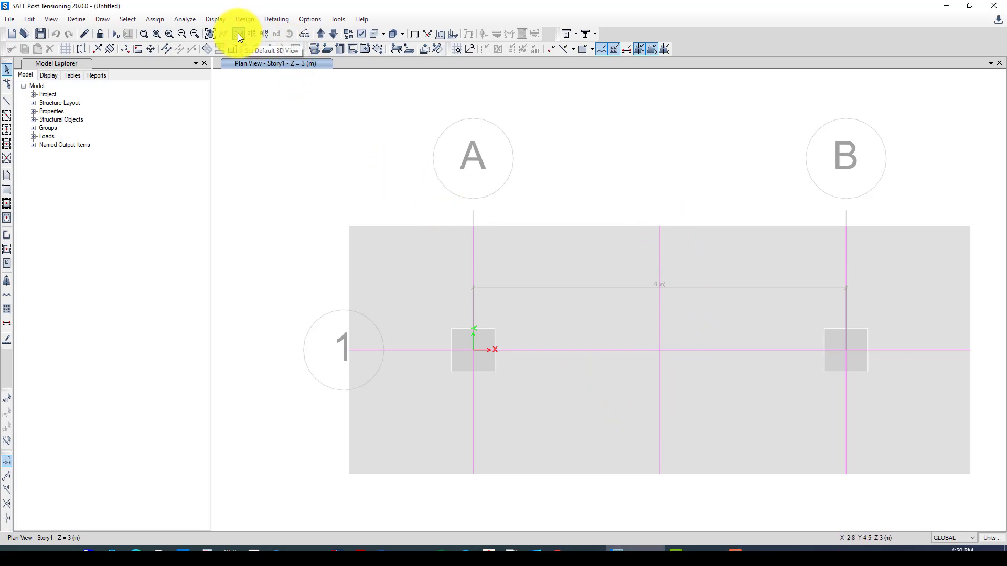
Show the footing in the default 3D view with the slab and column stubs extruded
click(453, 289)
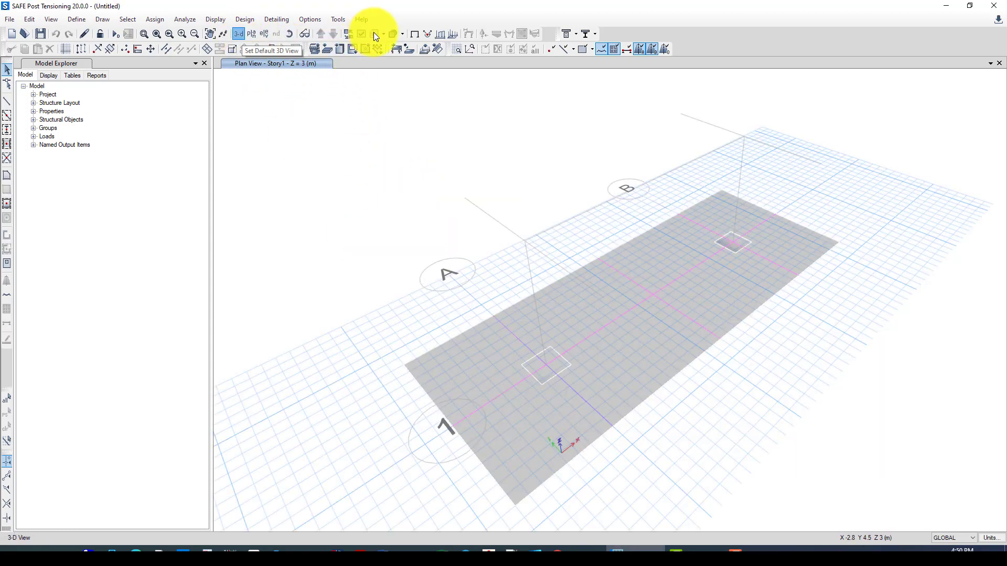
click(393, 35)
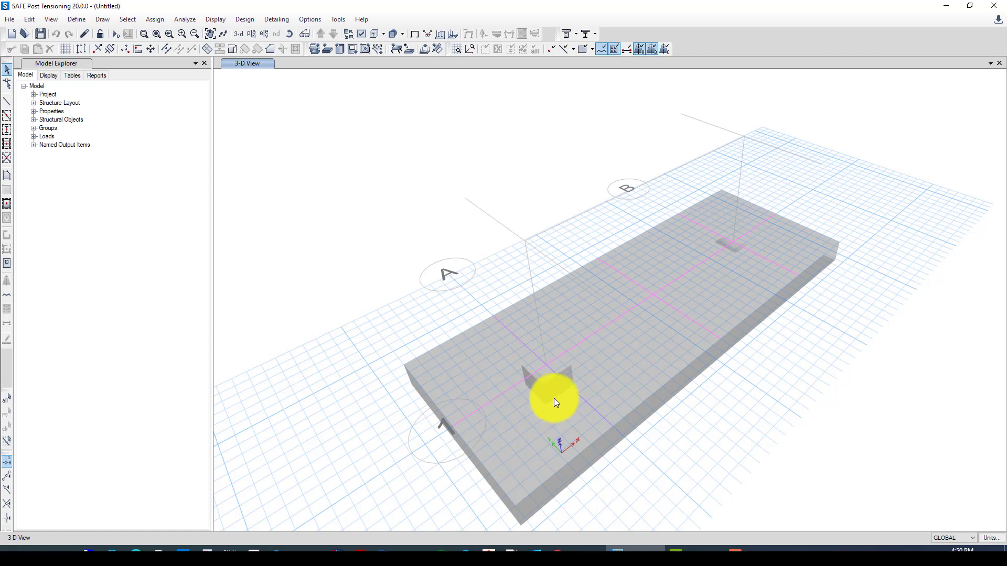
Add the default Concrete Slab/Beam Design load combinations
click(80, 20)
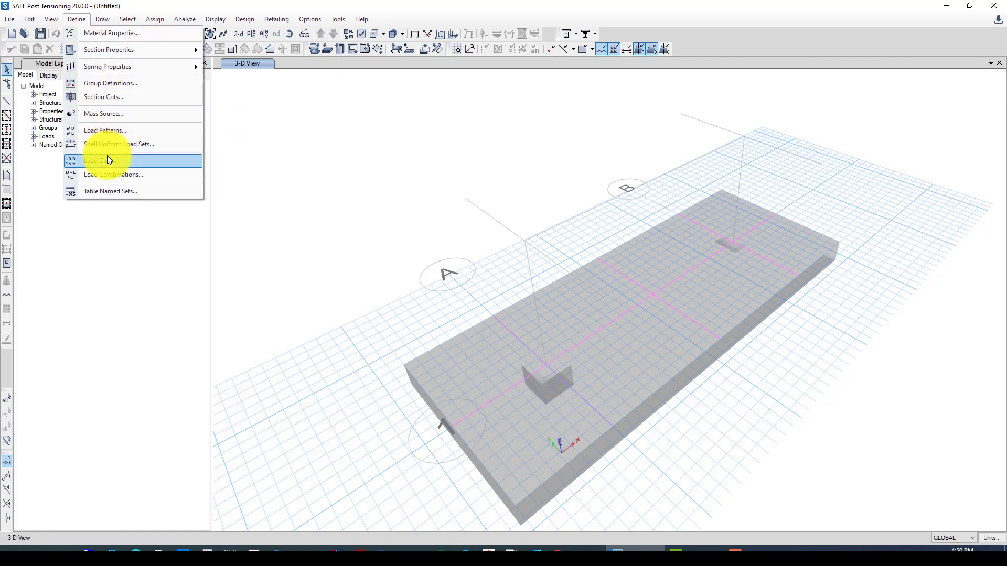
click(77, 21)
click(134, 175)
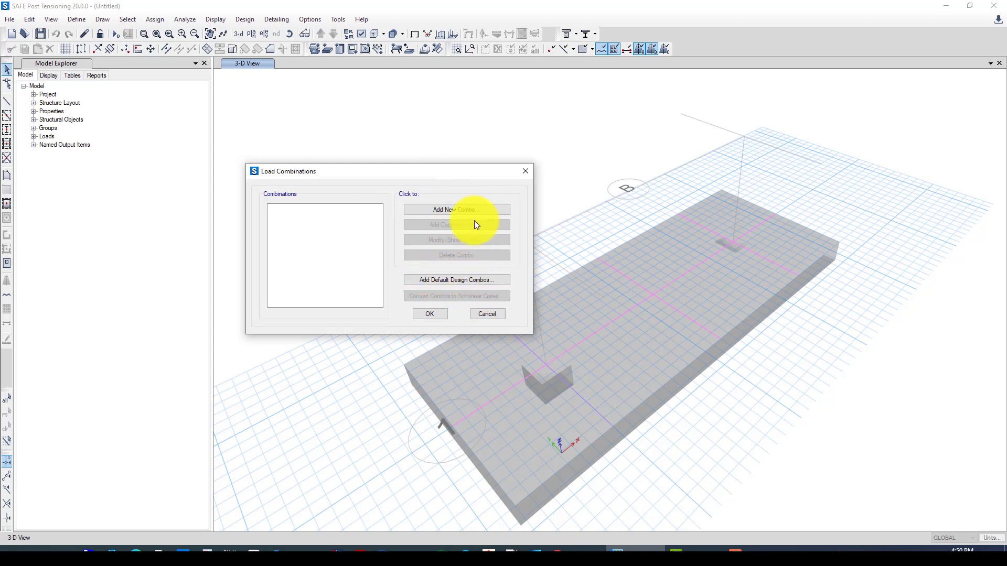
click(432, 281)
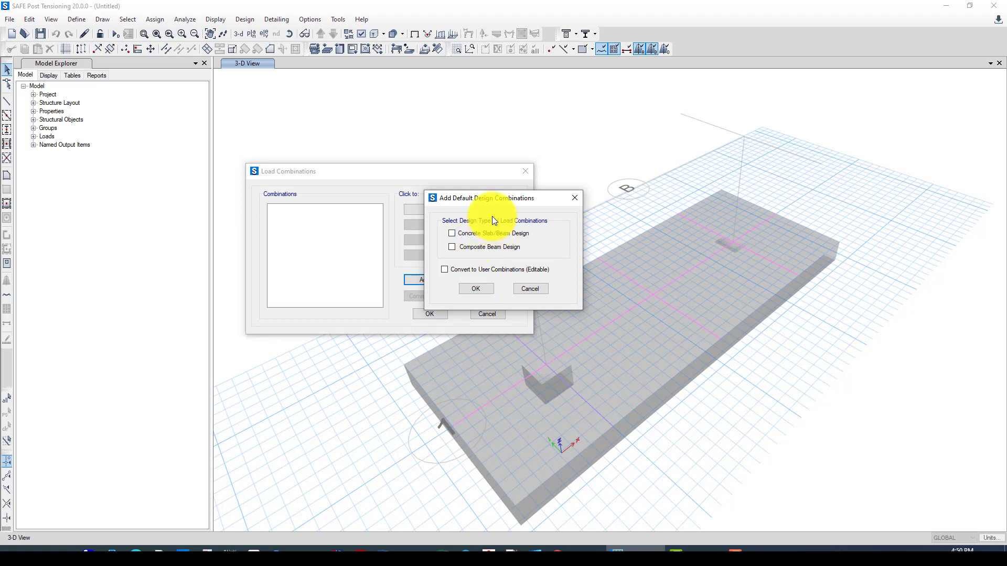
drag(471, 201, 443, 200)
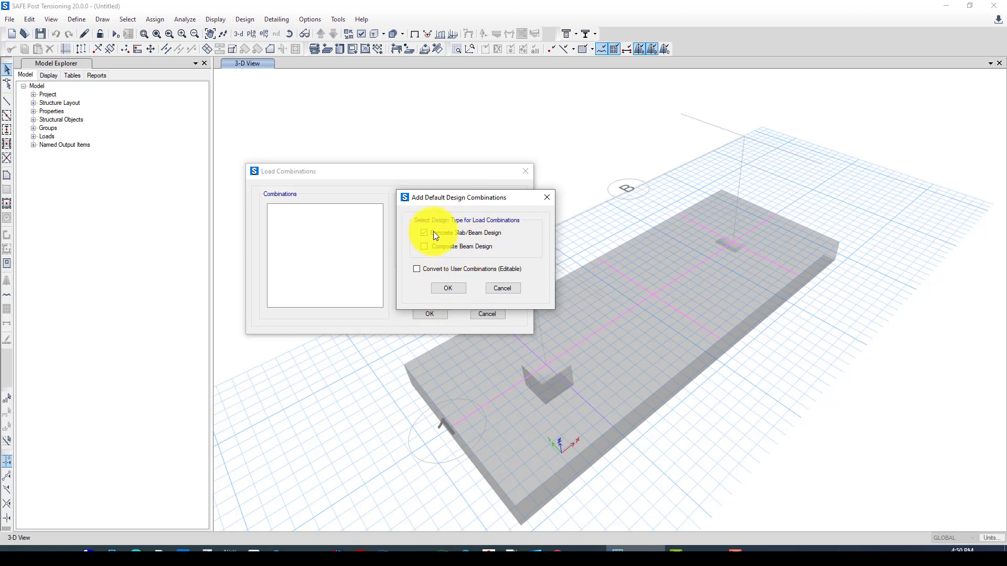
click(444, 289)
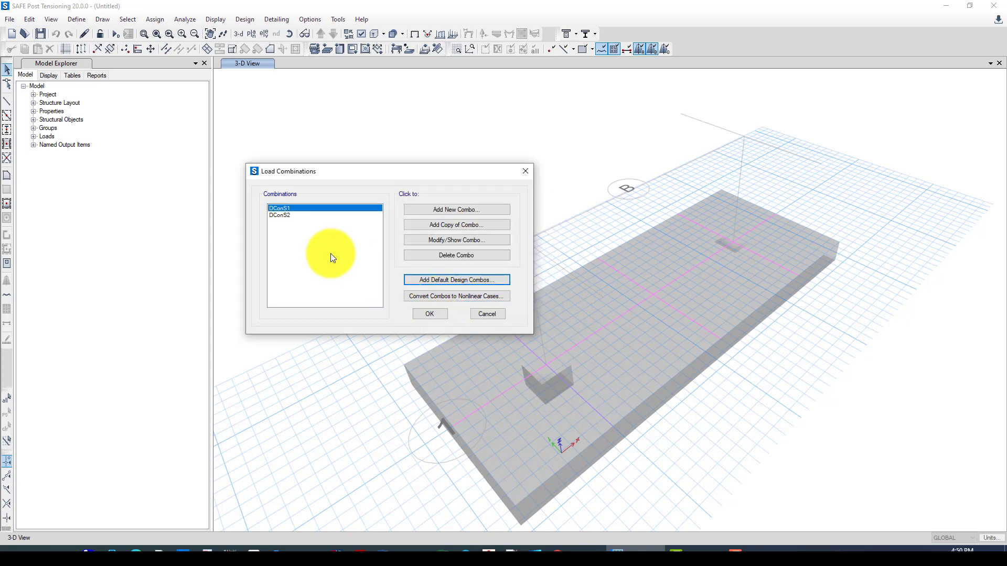
Review DConS1 and DConS2 factors (1.2 Dead + 1.6 Live) and accept the combinations
click(449, 240)
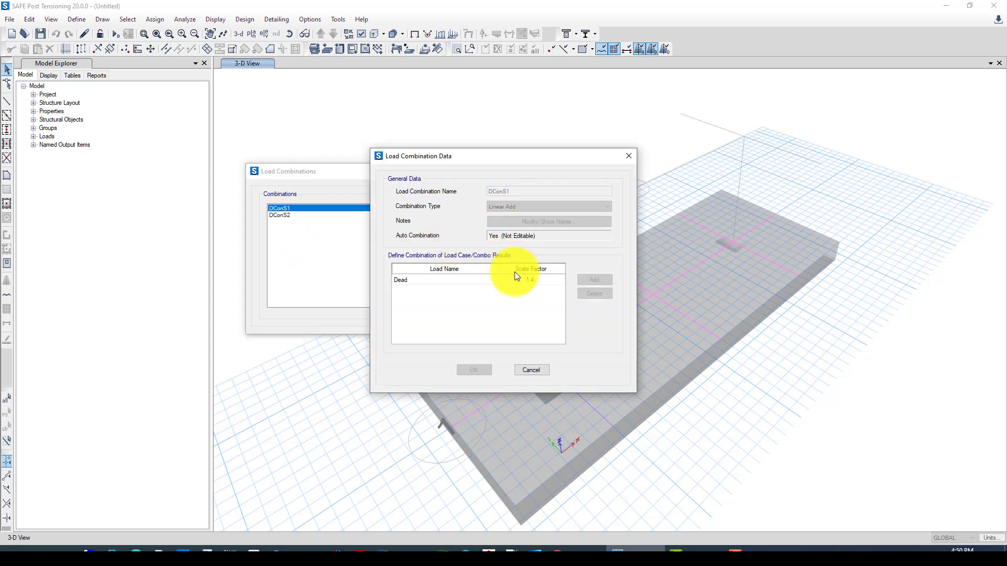
click(545, 370)
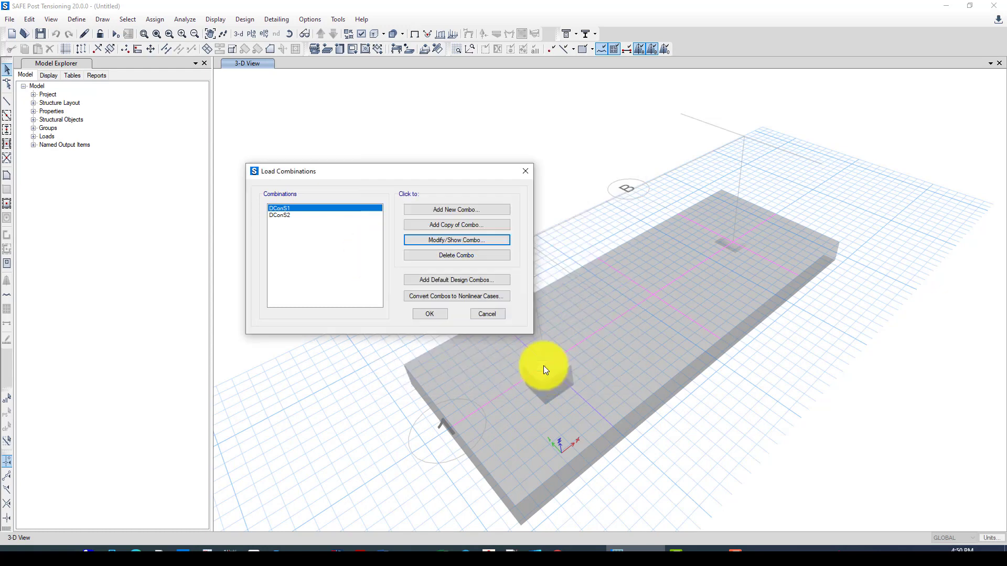
click(331, 216)
click(443, 241)
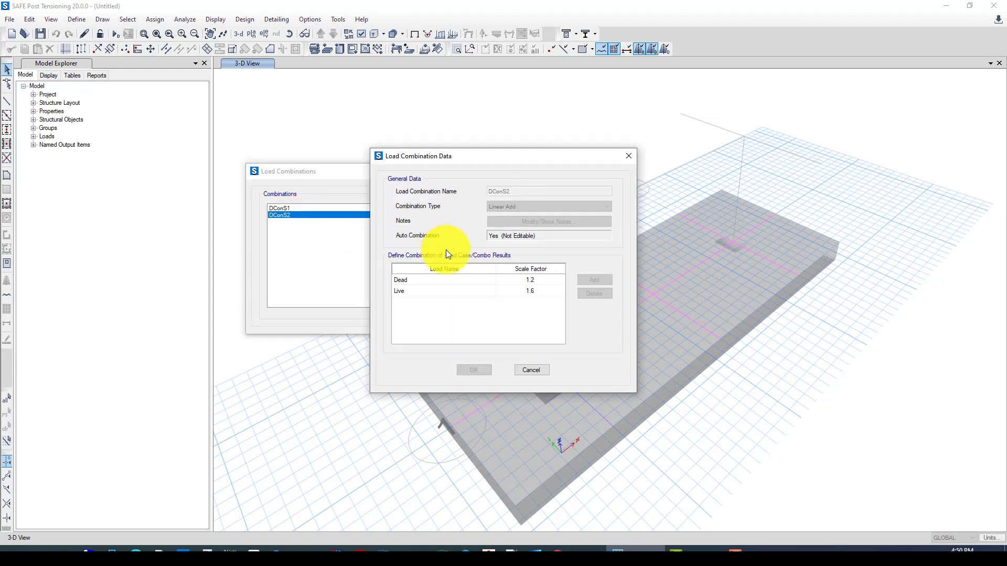
click(516, 290)
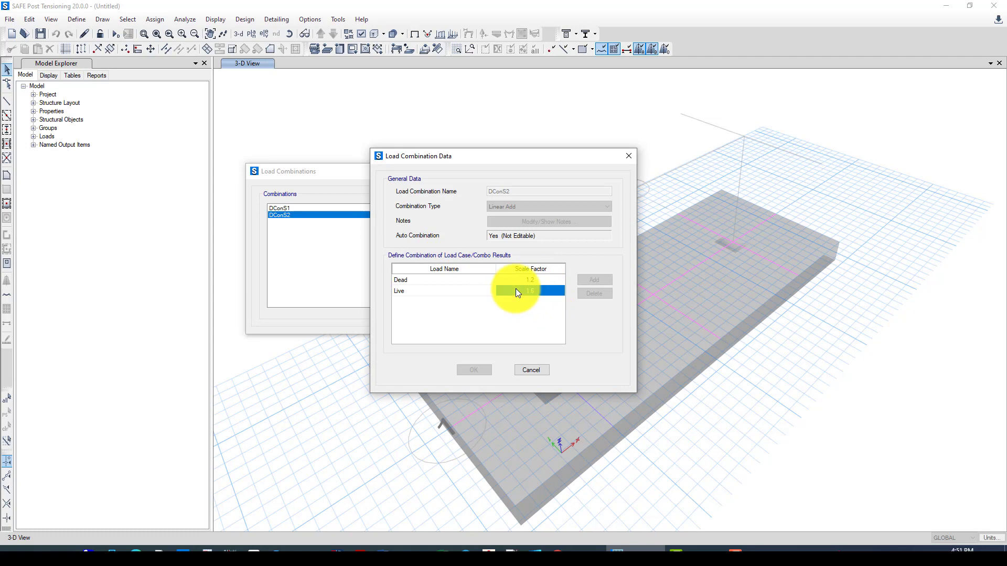
click(533, 370)
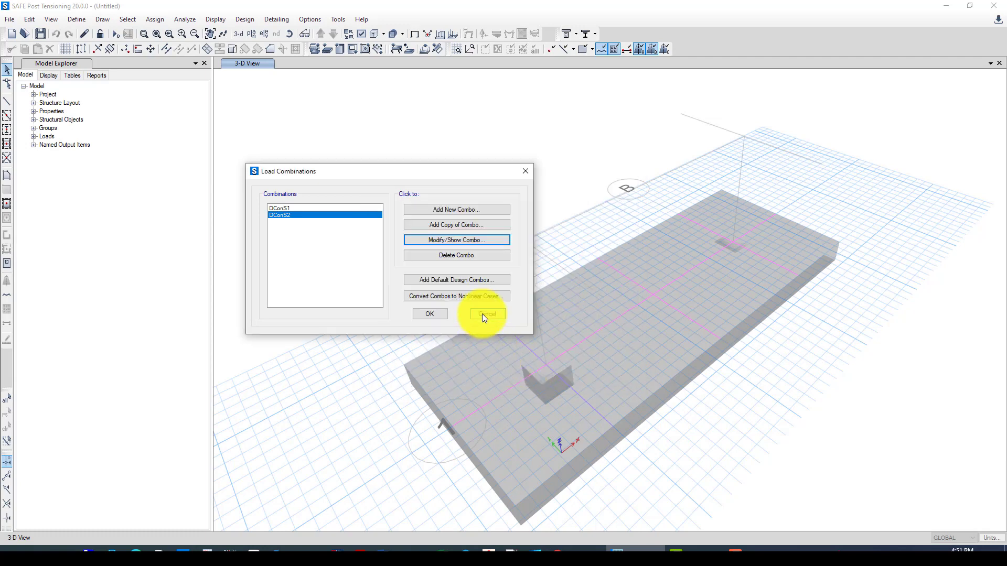
click(432, 314)
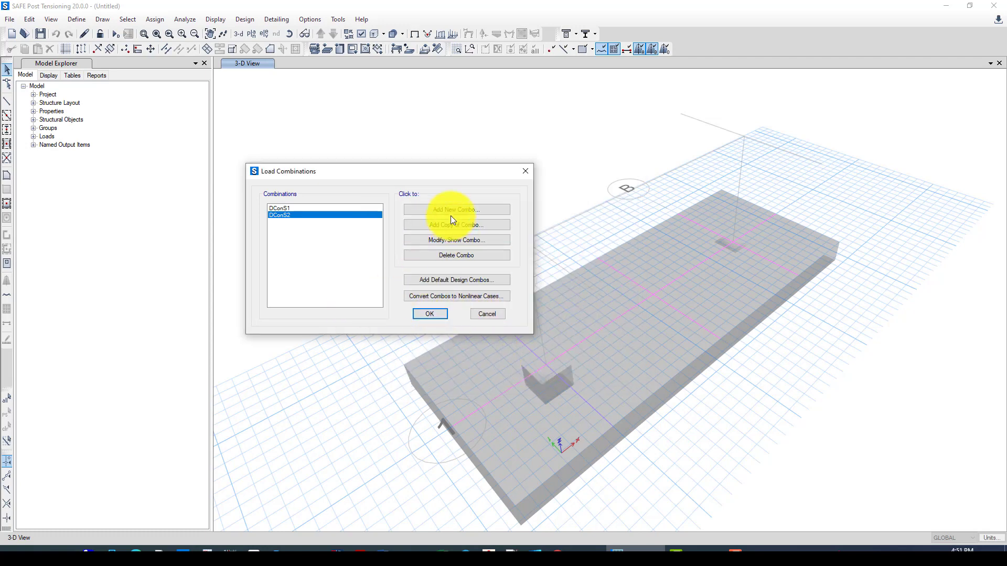
click(428, 314)
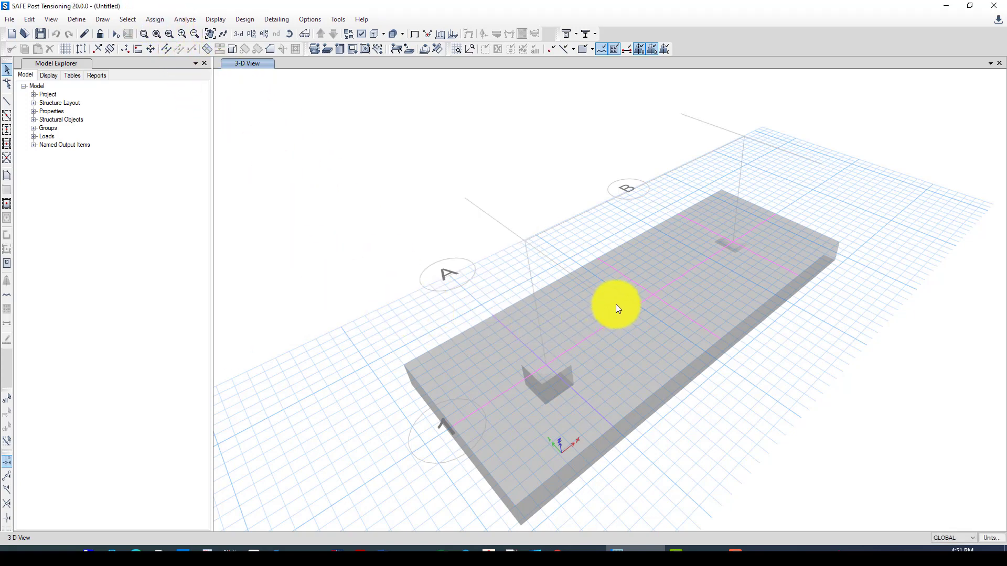
Select the footing slab and inspect its assigned section property
click(608, 260)
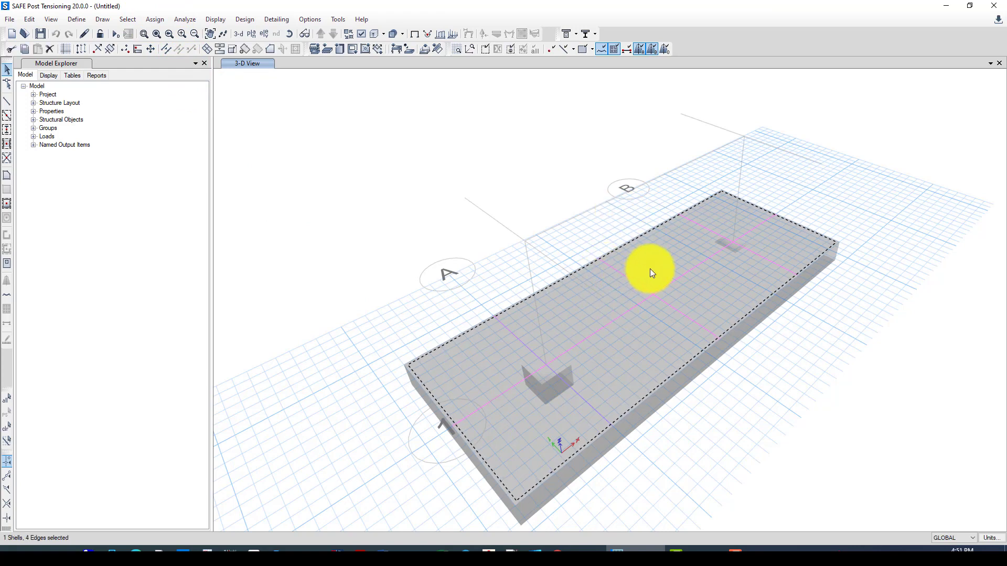
right_click(650, 269)
drag(556, 100, 339, 112)
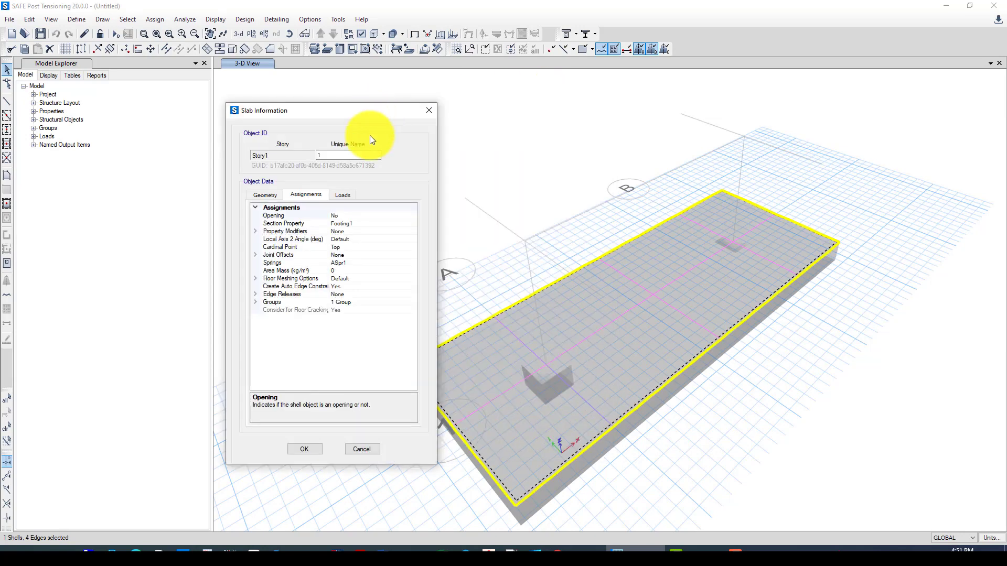
click(362, 225)
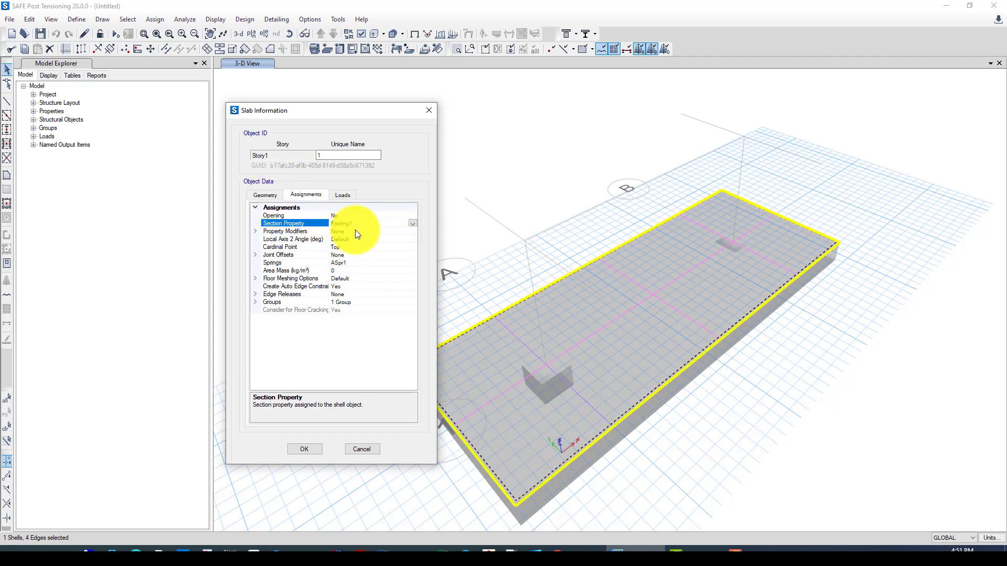
click(429, 110)
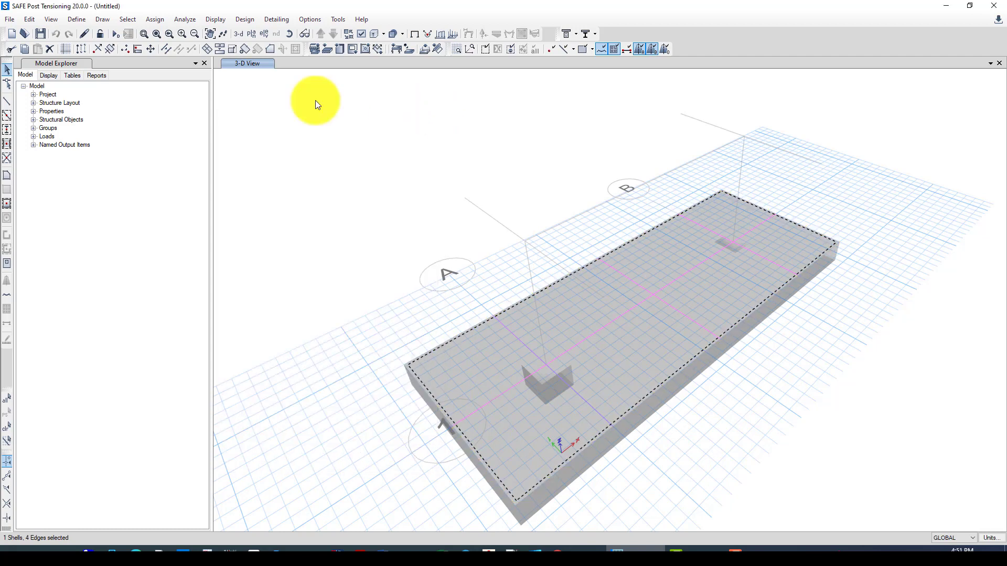
Open the Footing1 slab section to review its 4000Psi material and 600 mm thickness
click(78, 19)
mouse_move(198, 52)
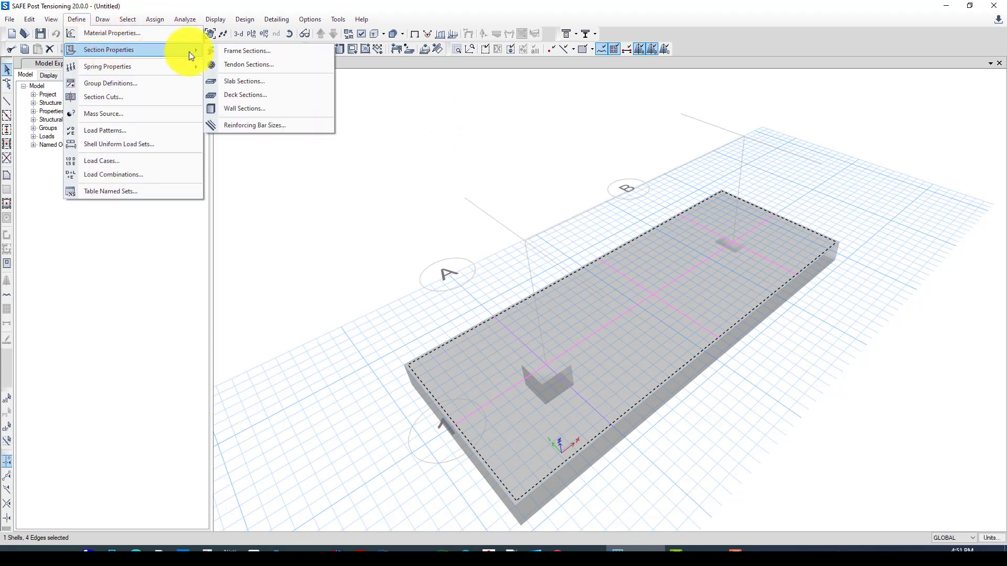
click(259, 84)
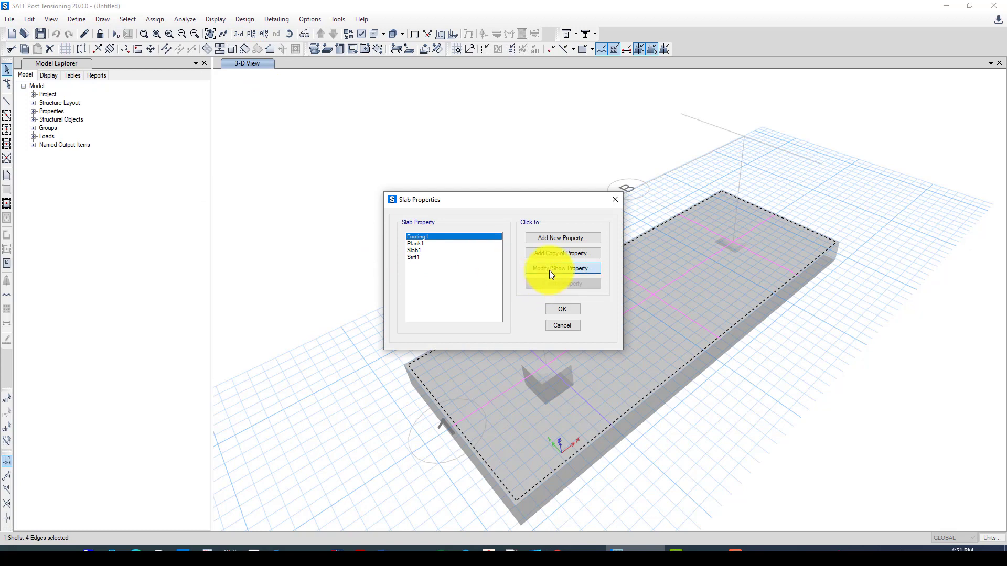
click(549, 270)
drag(458, 124, 300, 103)
Define a new 5000Psi concrete material with f'c 5000 psi
click(373, 155)
click(373, 156)
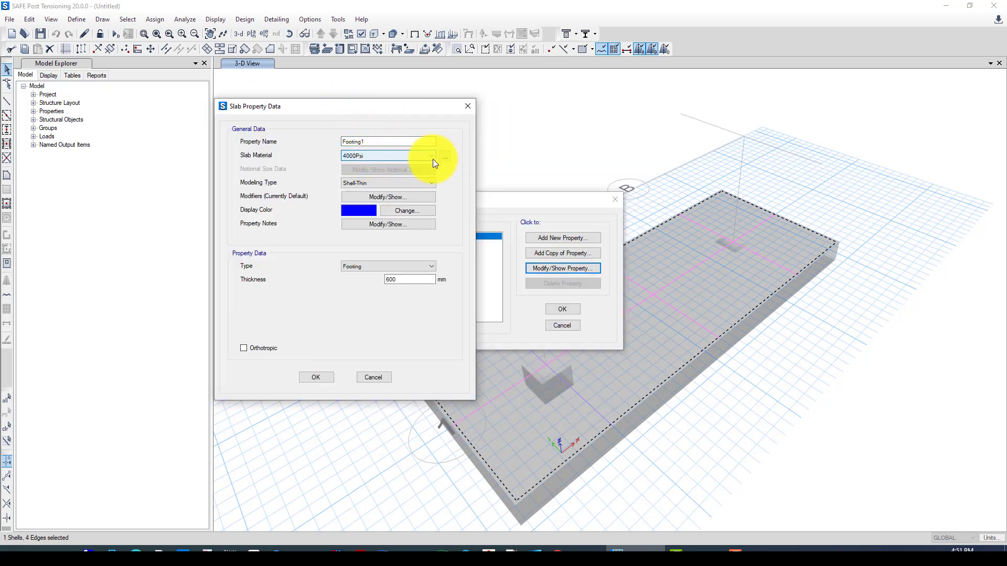
click(445, 157)
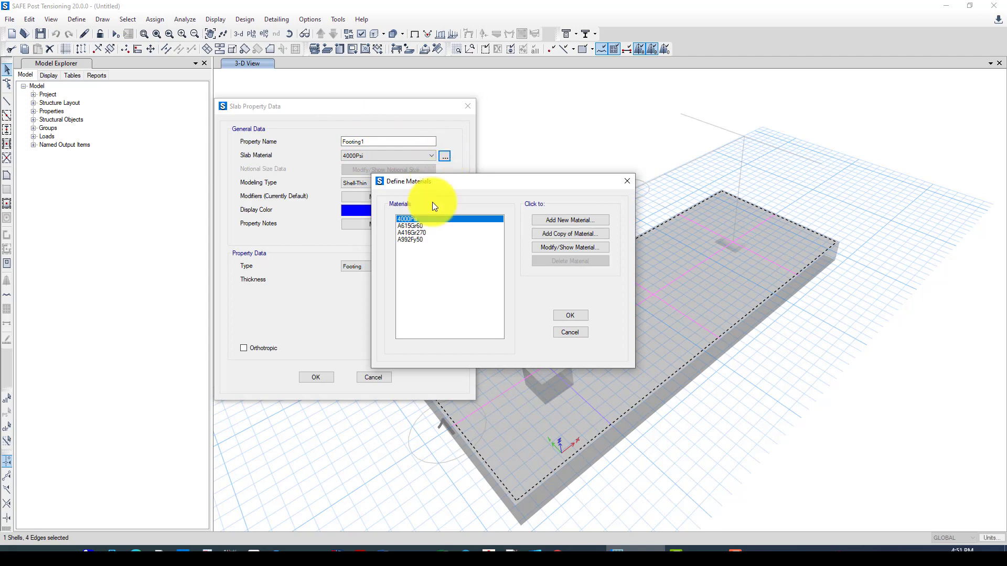
click(555, 220)
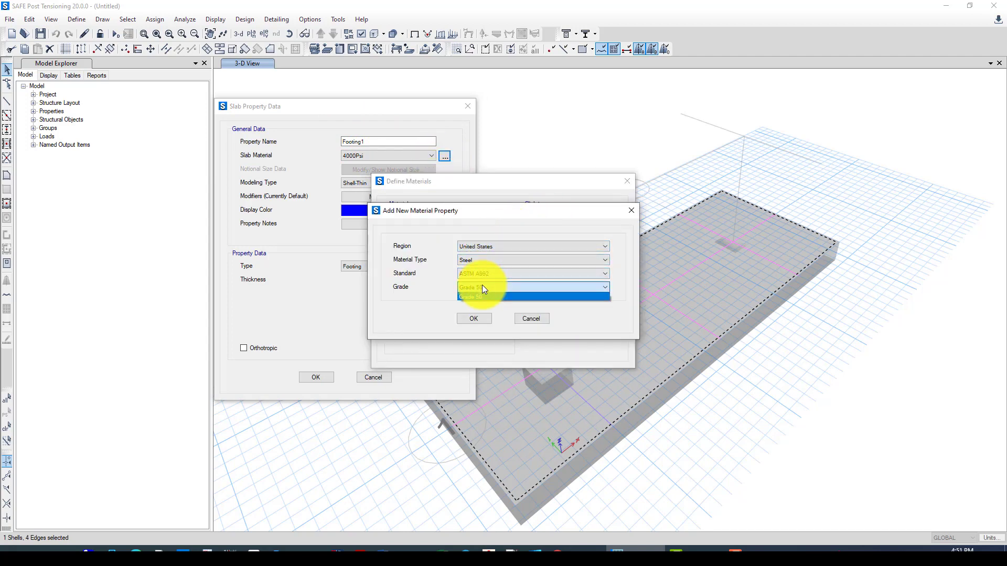
click(499, 247)
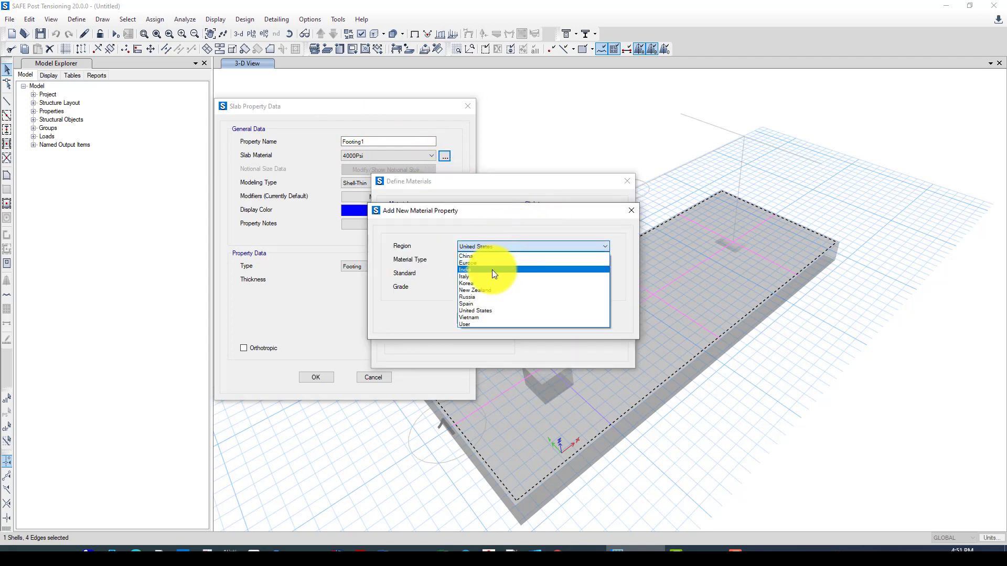
click(484, 309)
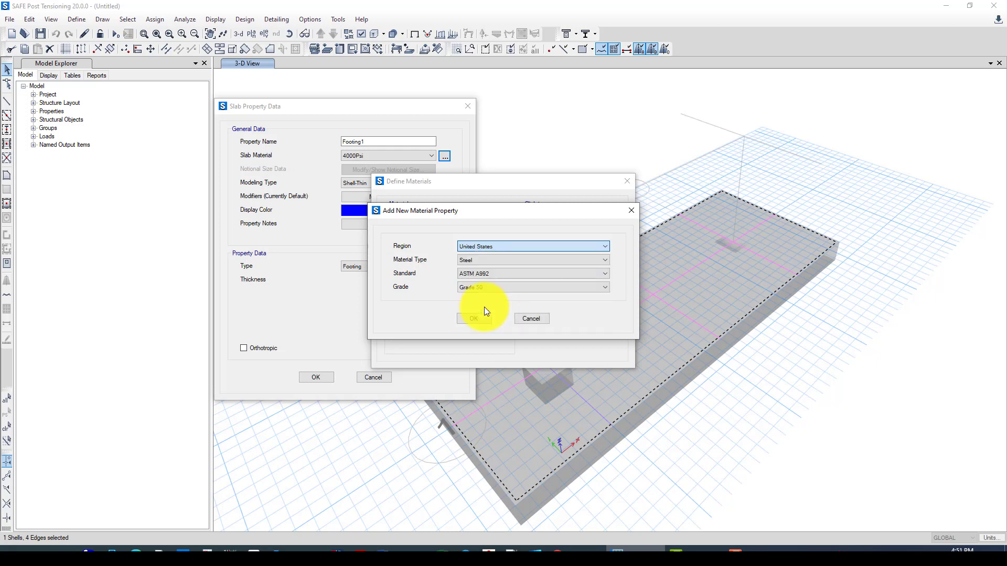
click(480, 259)
click(478, 276)
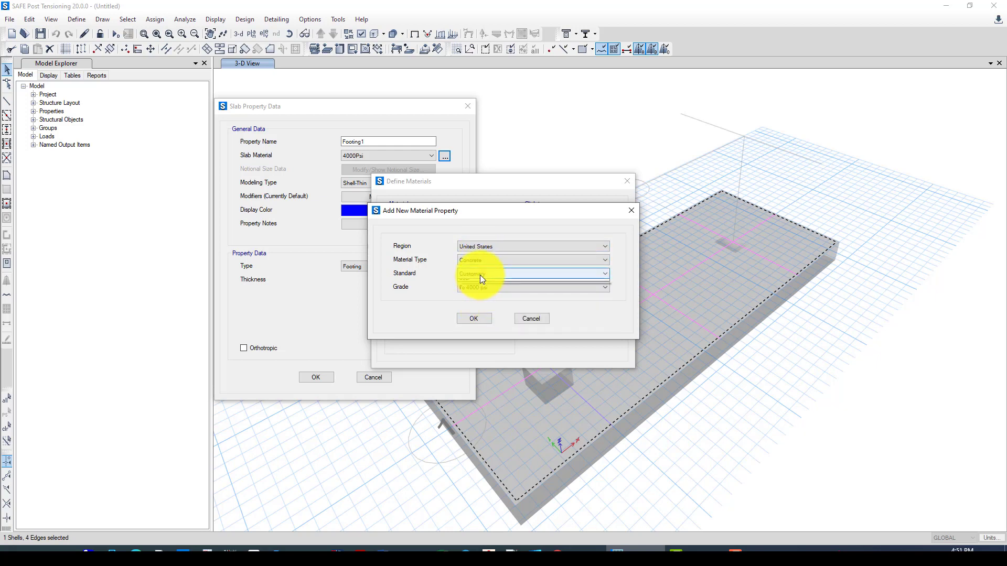
click(478, 288)
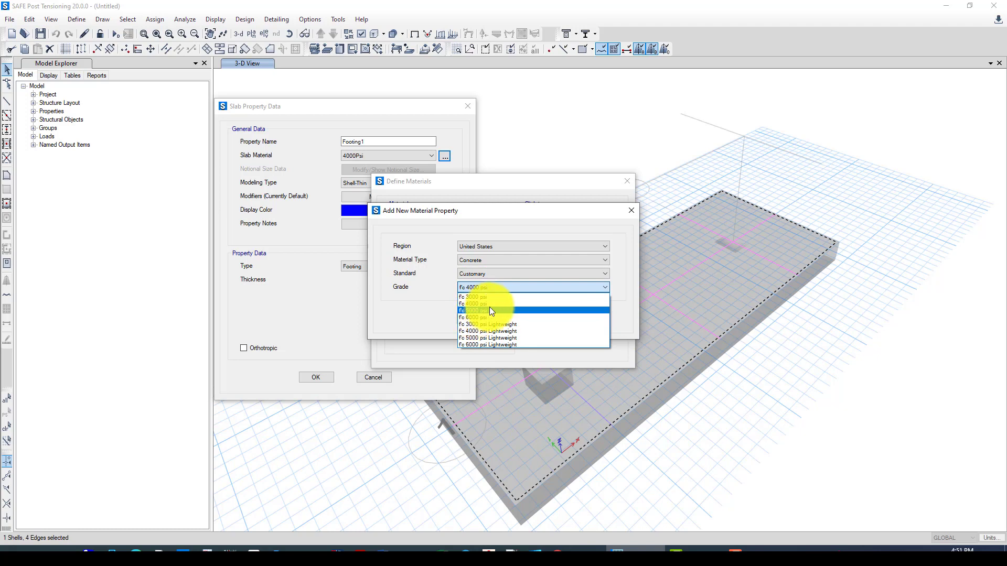
click(479, 311)
click(473, 320)
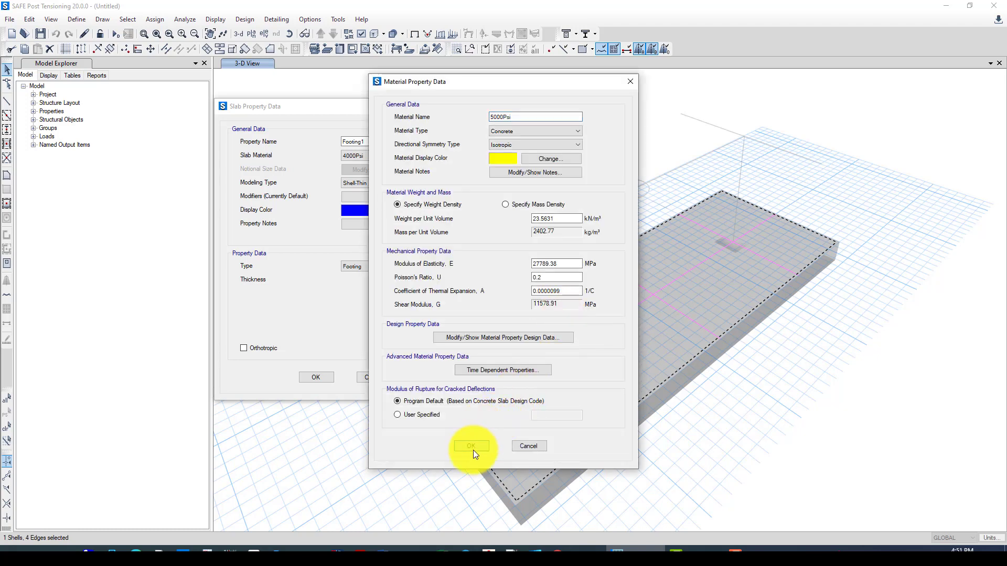
click(471, 447)
click(575, 315)
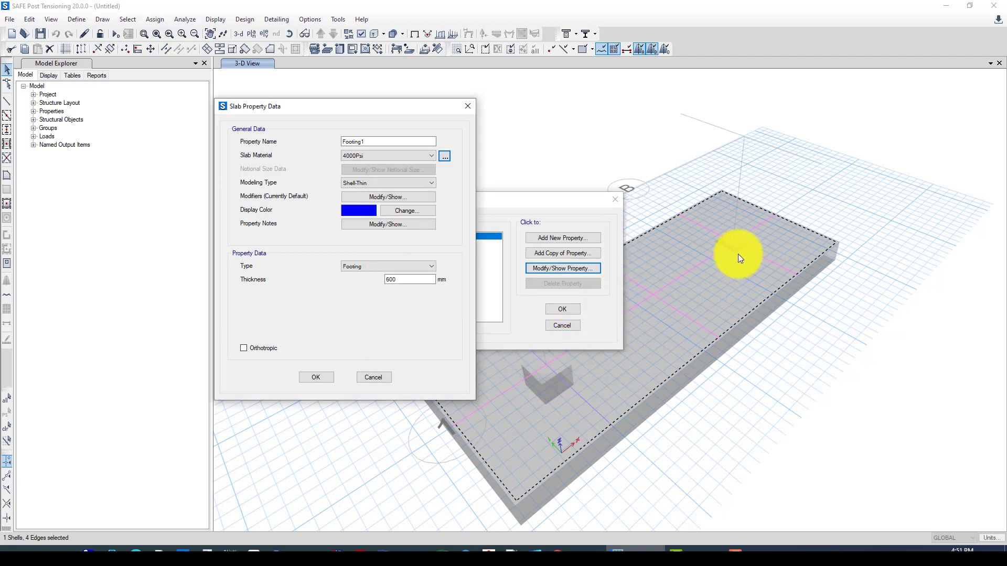
click(587, 322)
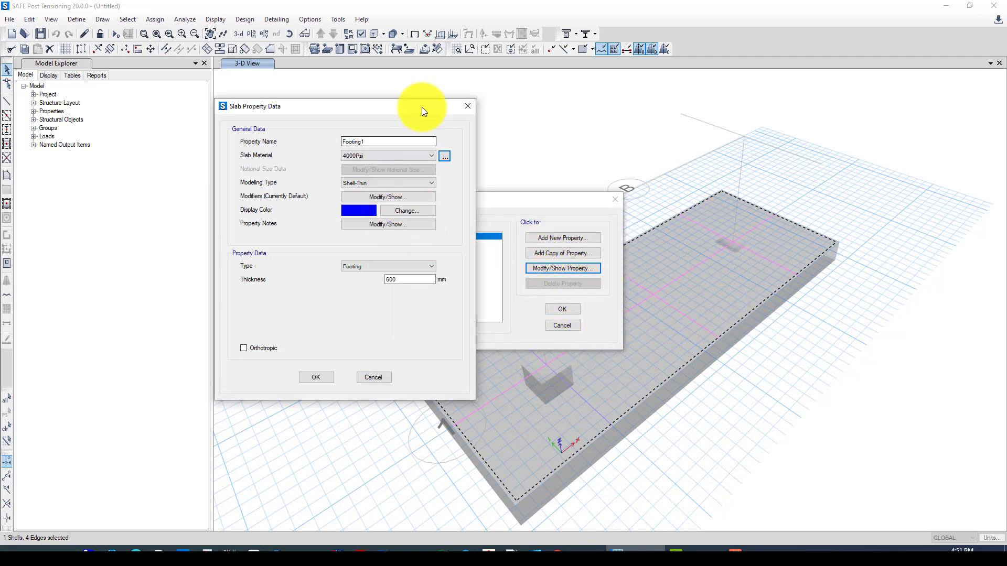
Make 5000Psi the Footing1 slab material and close the slab property dialogs
click(375, 155)
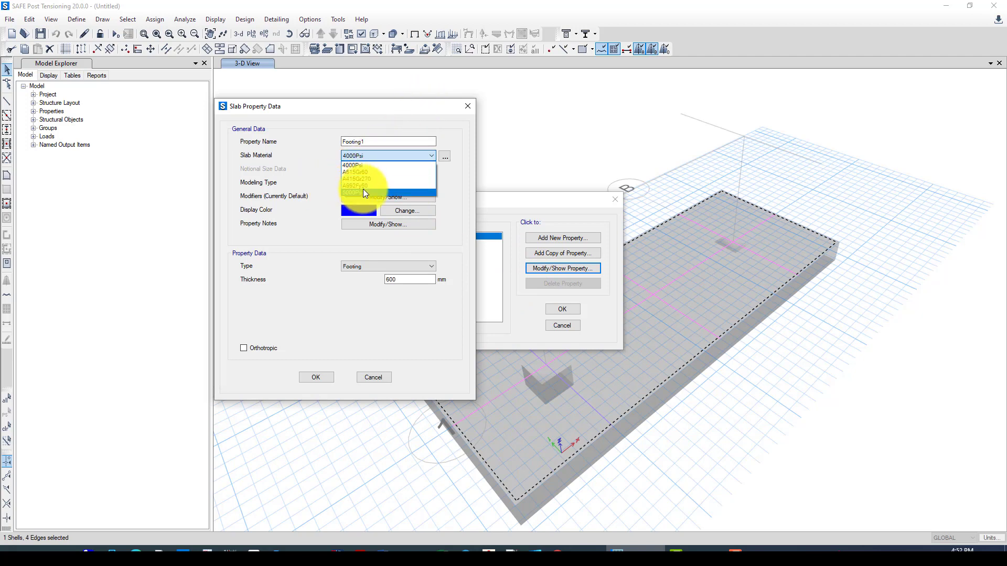
click(363, 192)
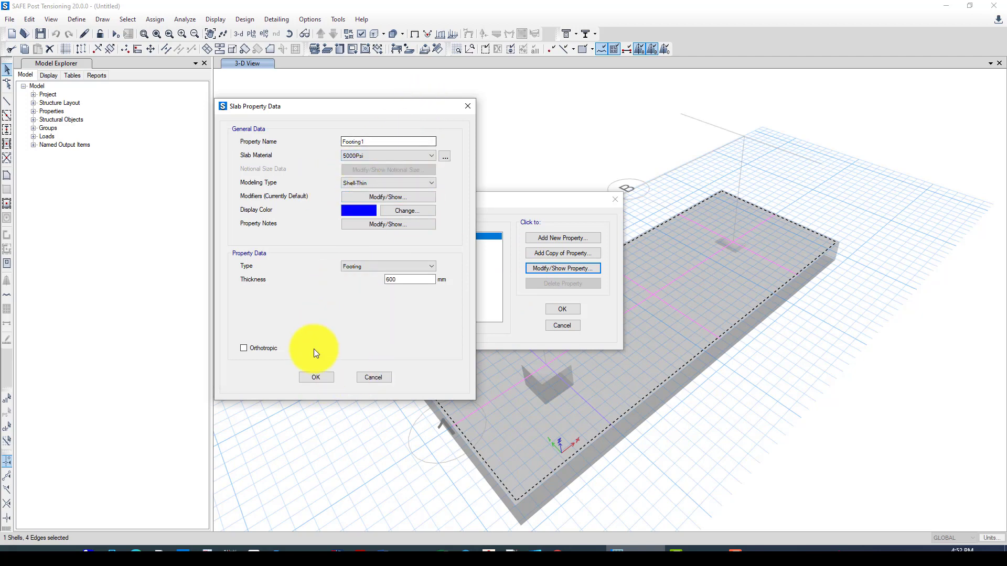
click(316, 377)
click(568, 310)
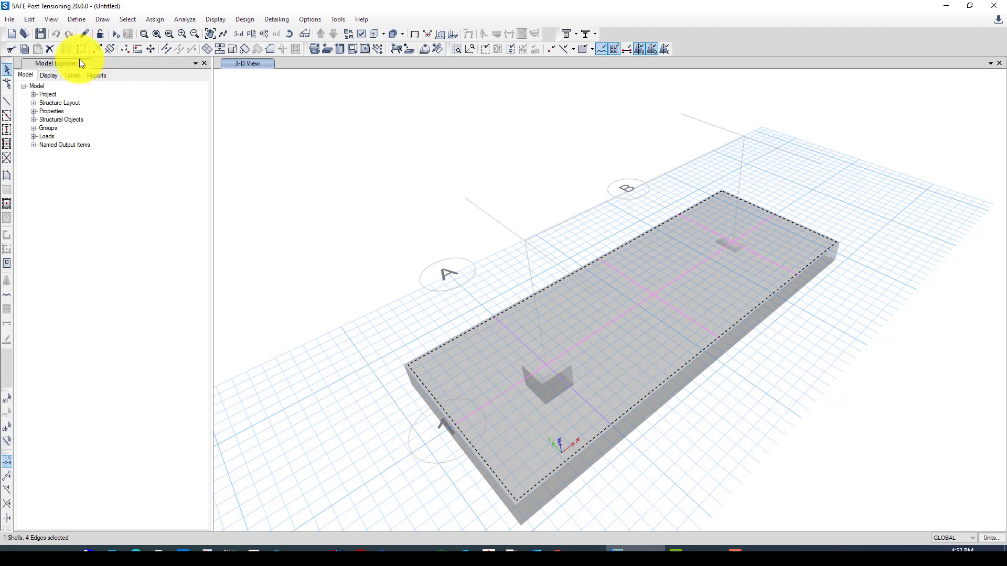
Save the model under the file name 'Combined-Footing Desing'
click(42, 33)
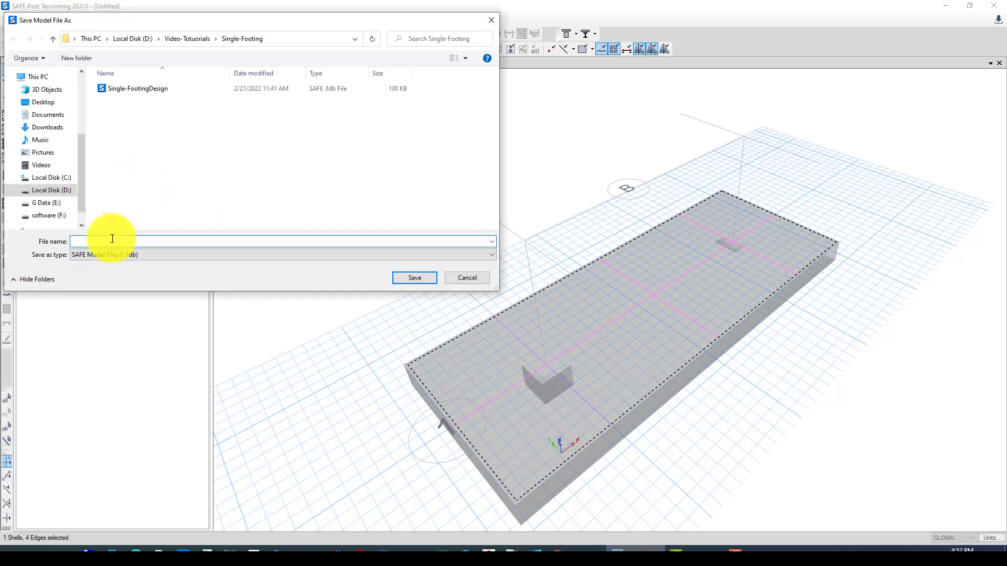
text(Combined-Footing Desing)
click(413, 279)
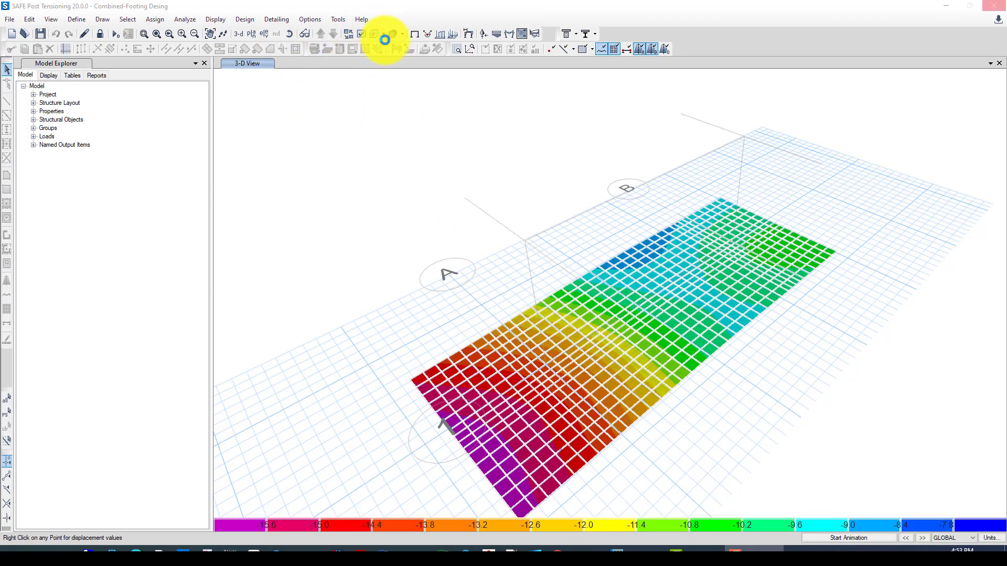
Rerun the analysis and show the Dead-case deformed shape as 3-D displacement contours
click(299, 34)
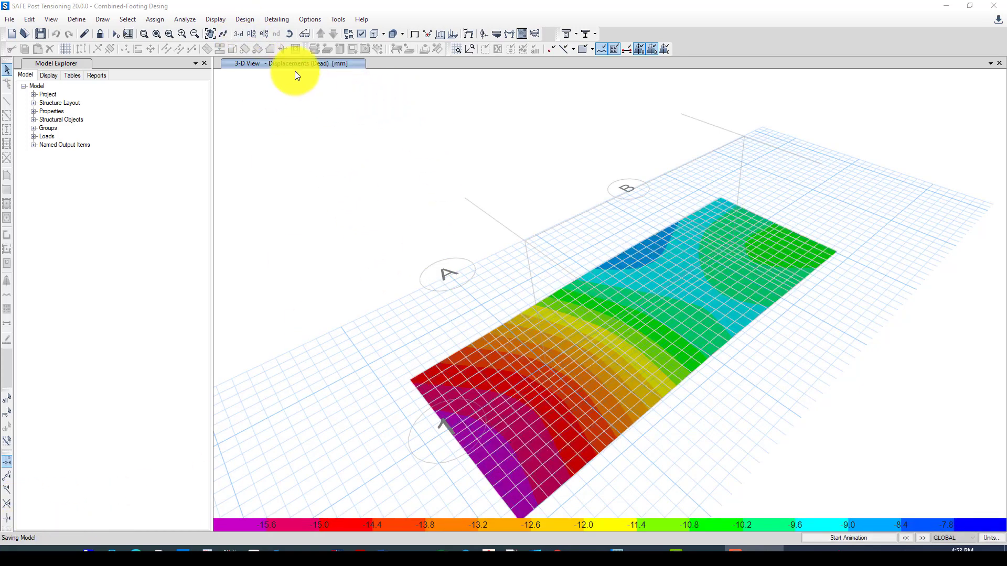
click(251, 33)
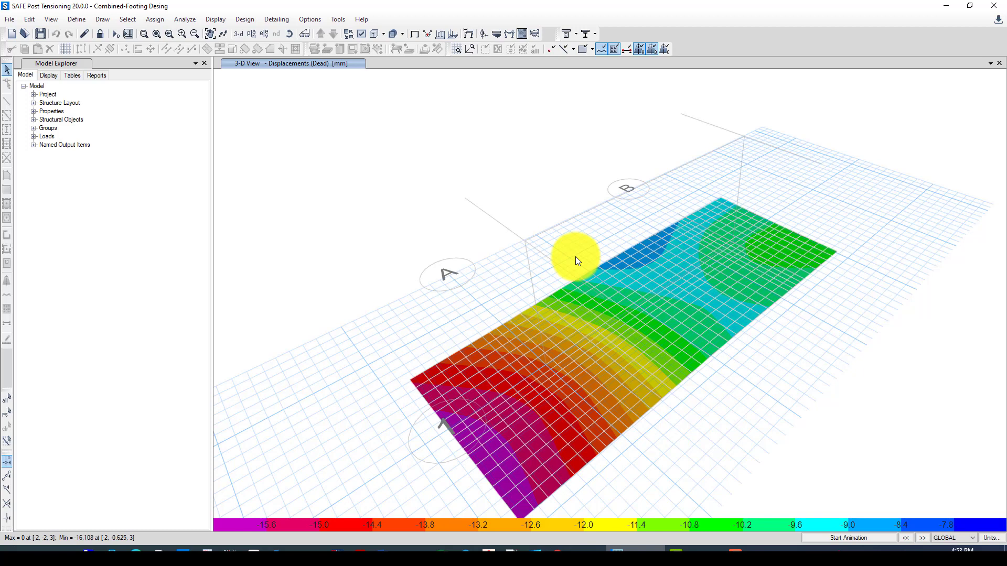
Switch the Dead displacement contour to plan and read joint displacements, max -16.108 mm at the left end
click(251, 33)
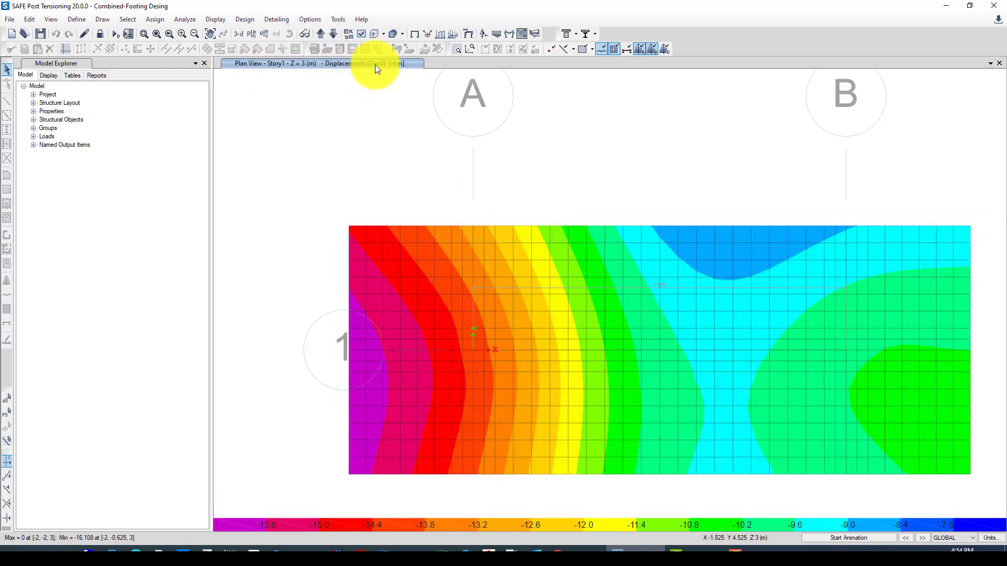
mouse_move(386, 360)
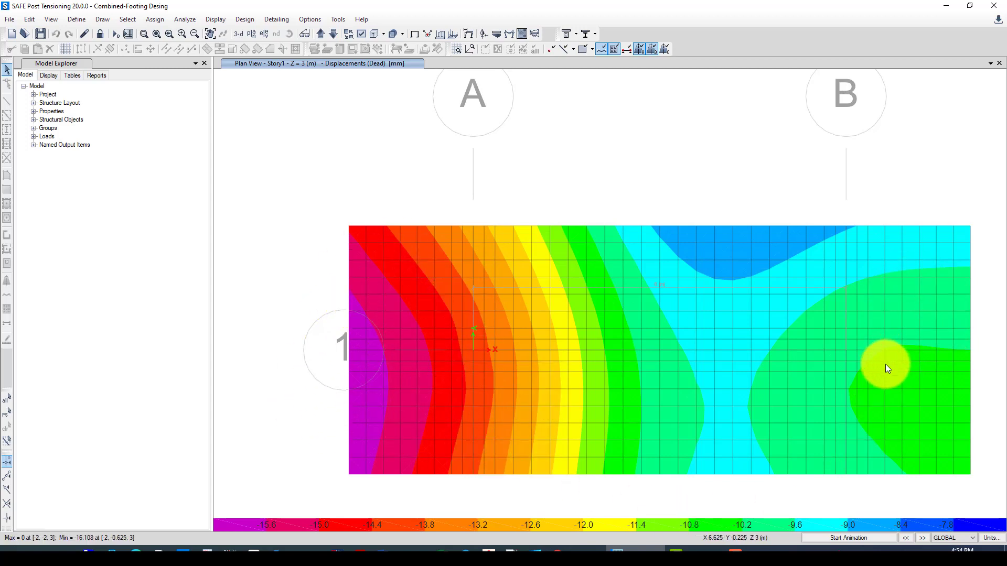
mouse_move(886, 363)
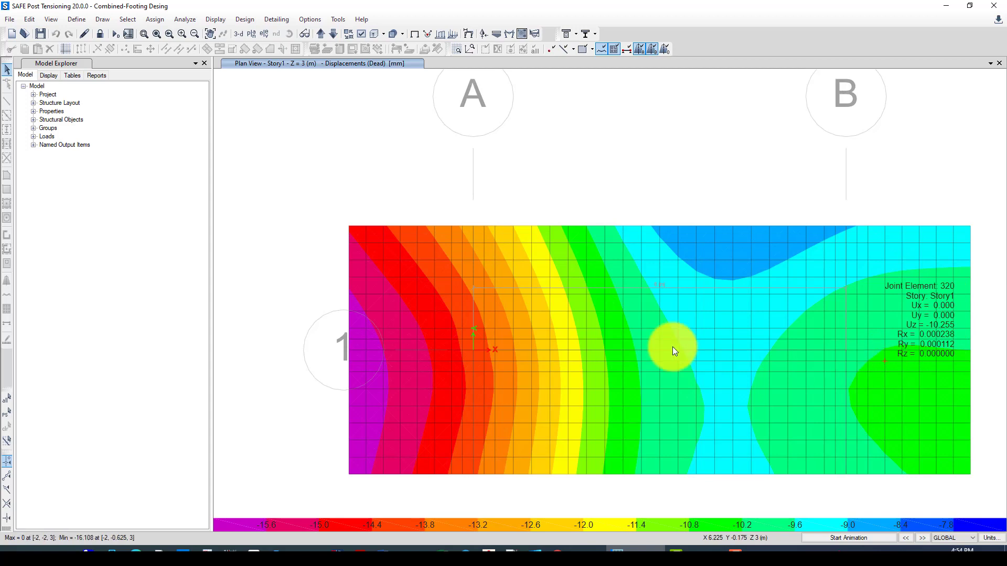
mouse_move(423, 343)
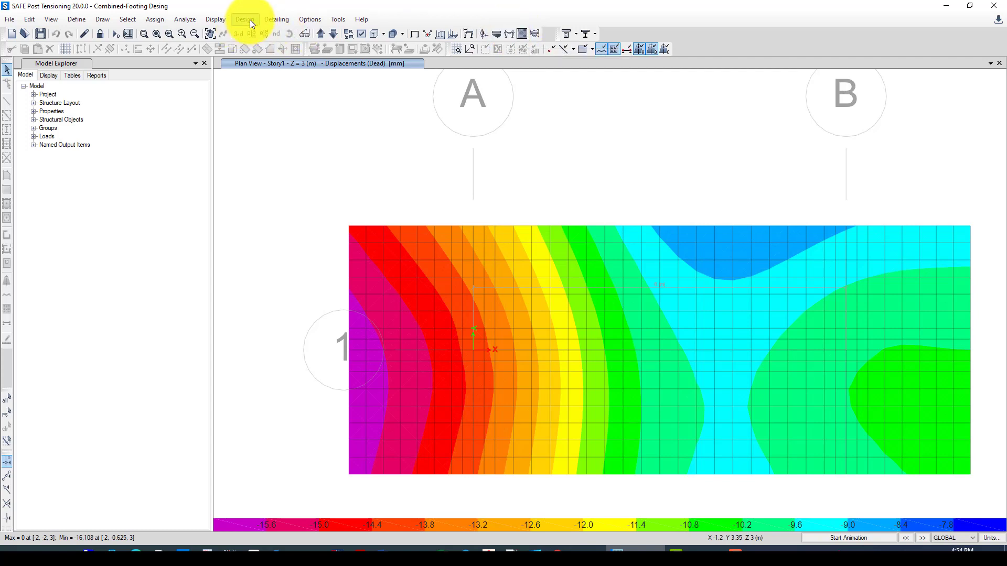
Plot DConS2 soil pressure contours (-607.332 to -394.491 kN/m²) and check the red high-pressure region
click(215, 19)
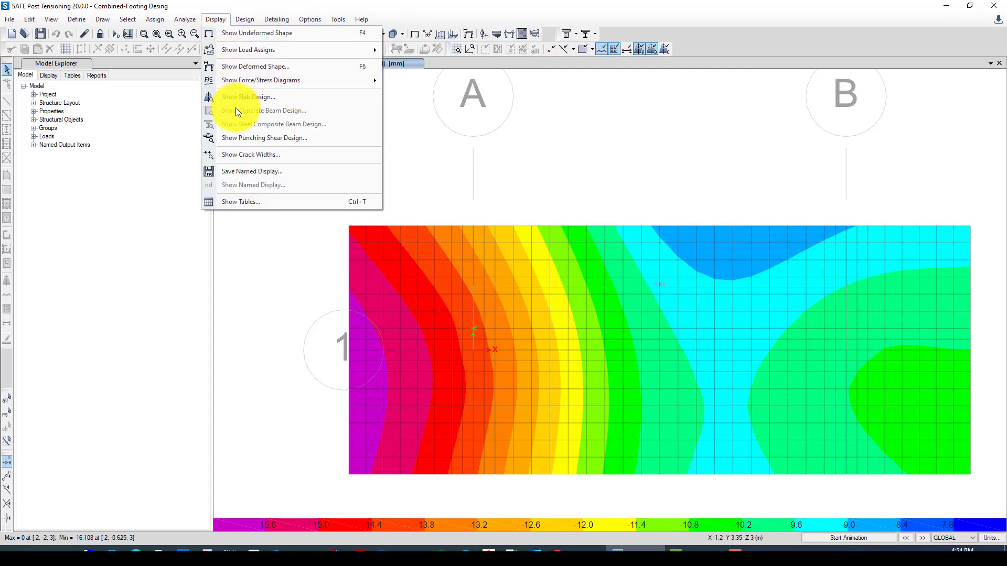
mouse_move(262, 83)
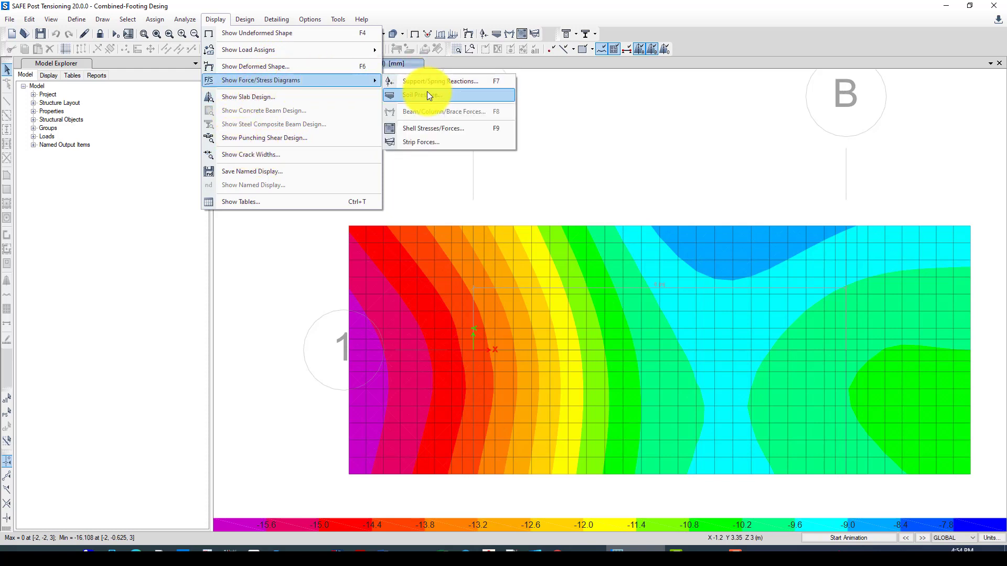
click(425, 94)
drag(524, 168, 290, 104)
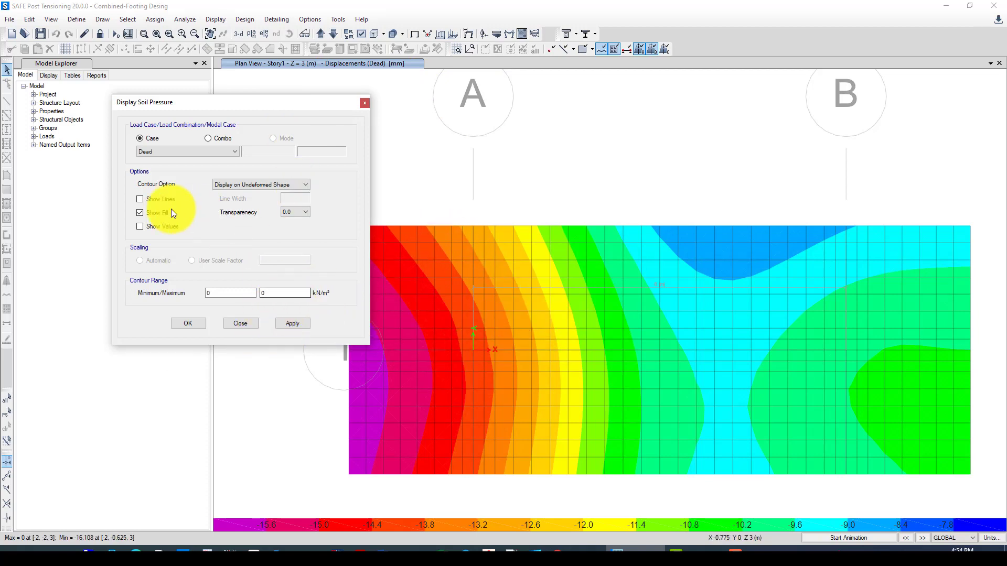
click(156, 150)
click(159, 161)
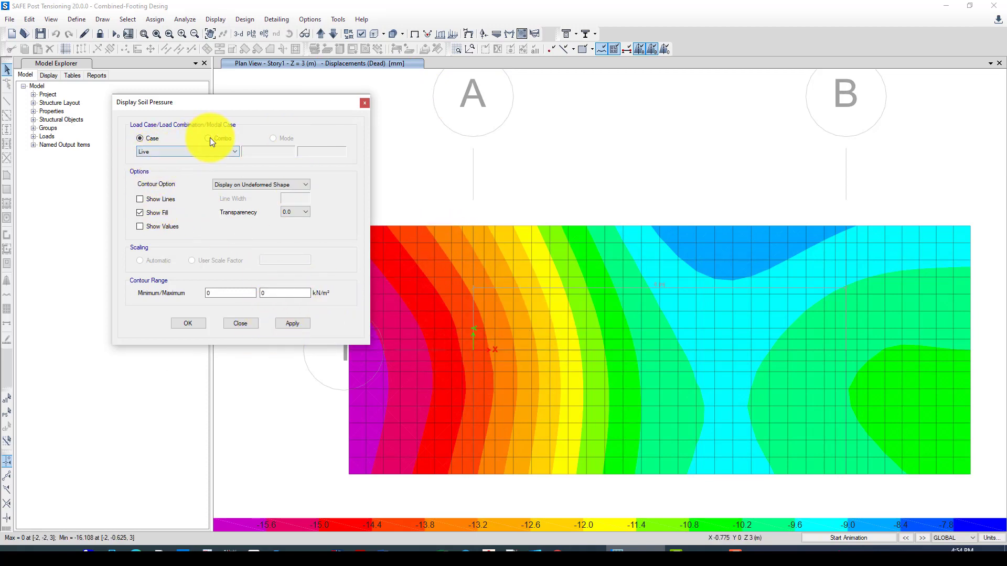
click(211, 137)
click(197, 152)
click(183, 167)
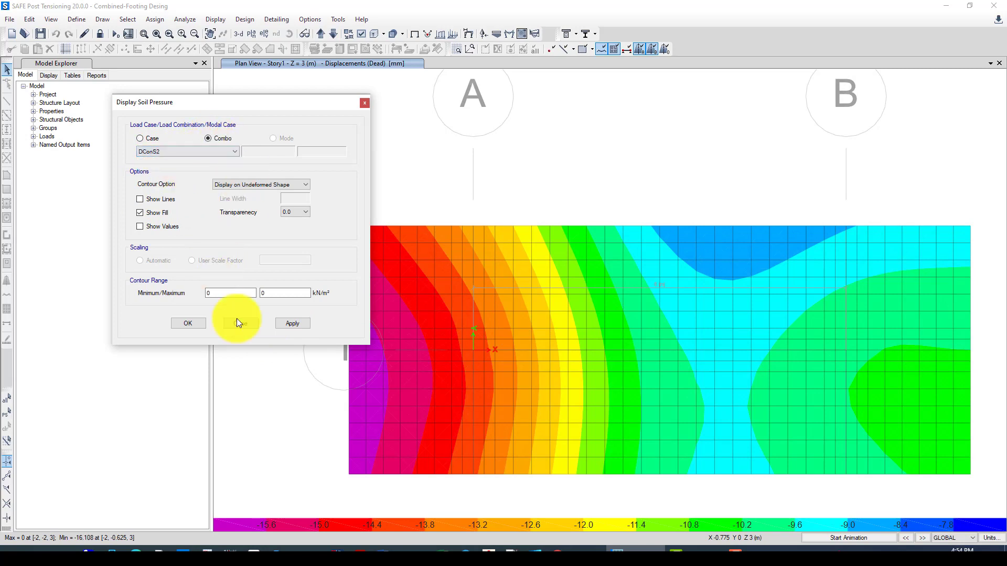
click(292, 324)
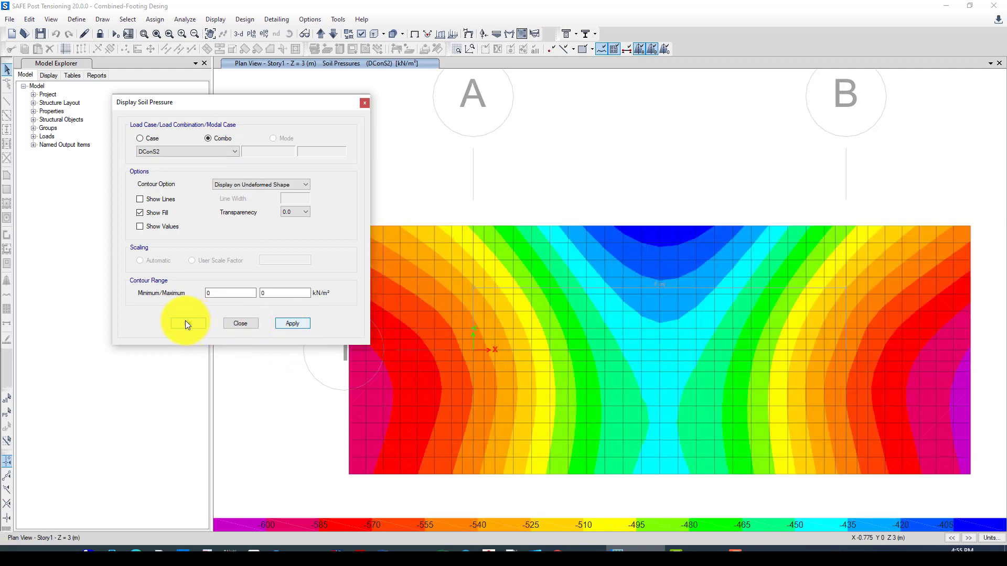
click(184, 321)
click(401, 403)
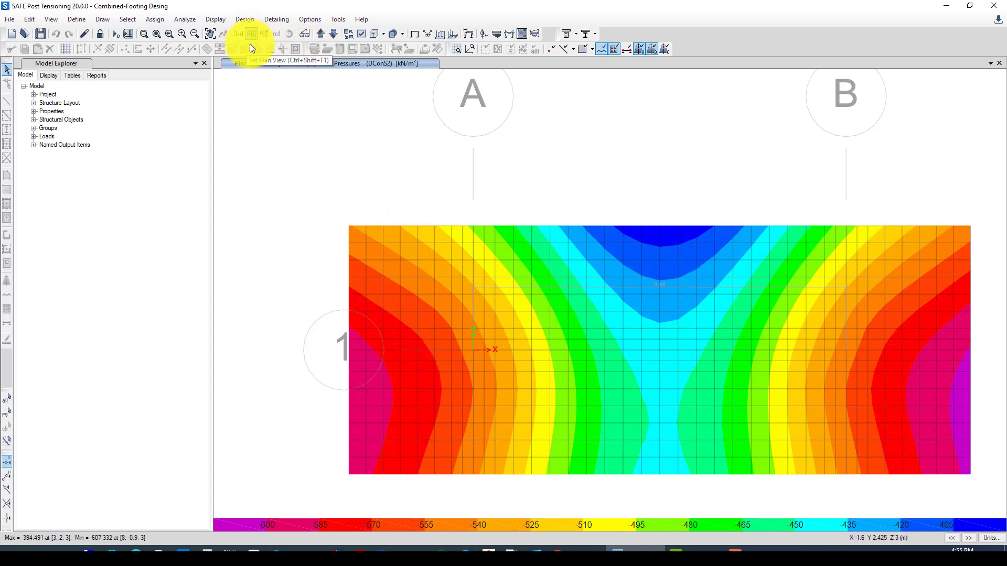
click(225, 19)
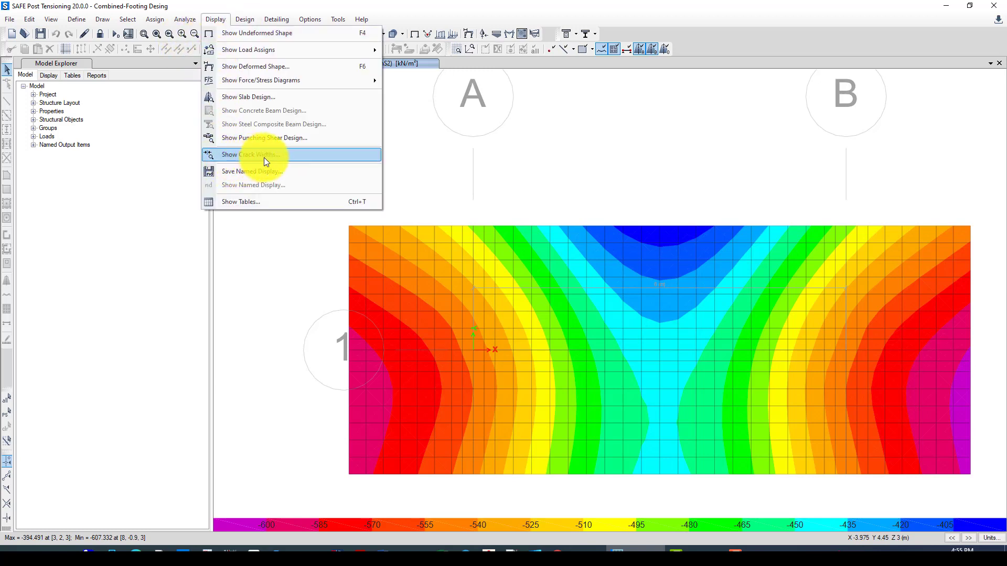
click(263, 157)
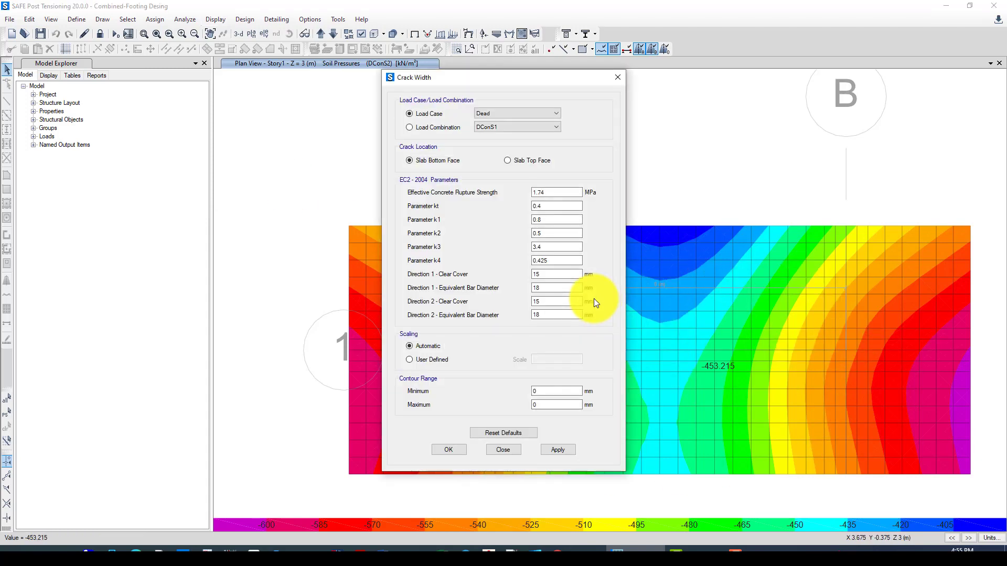
click(522, 128)
click(510, 143)
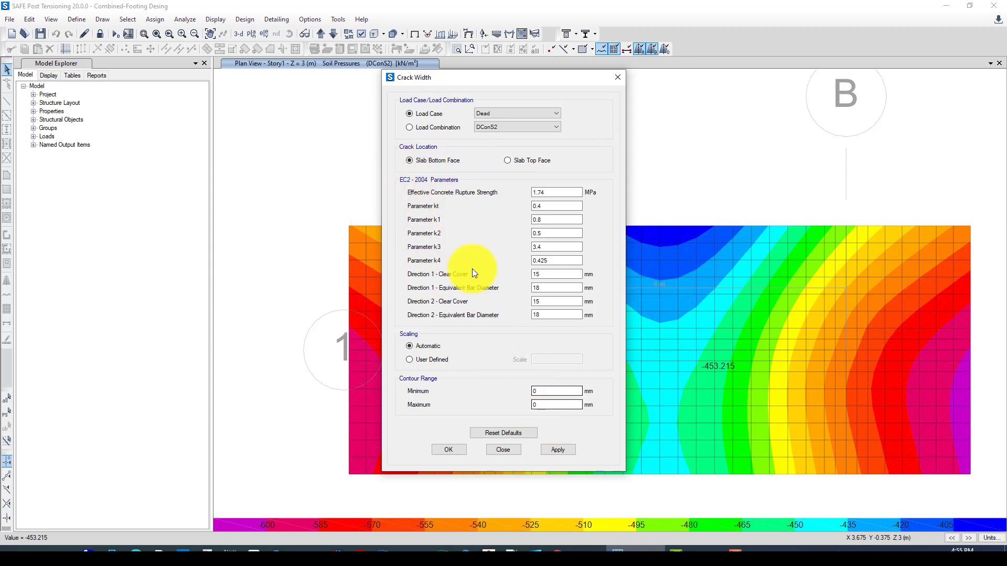
click(559, 452)
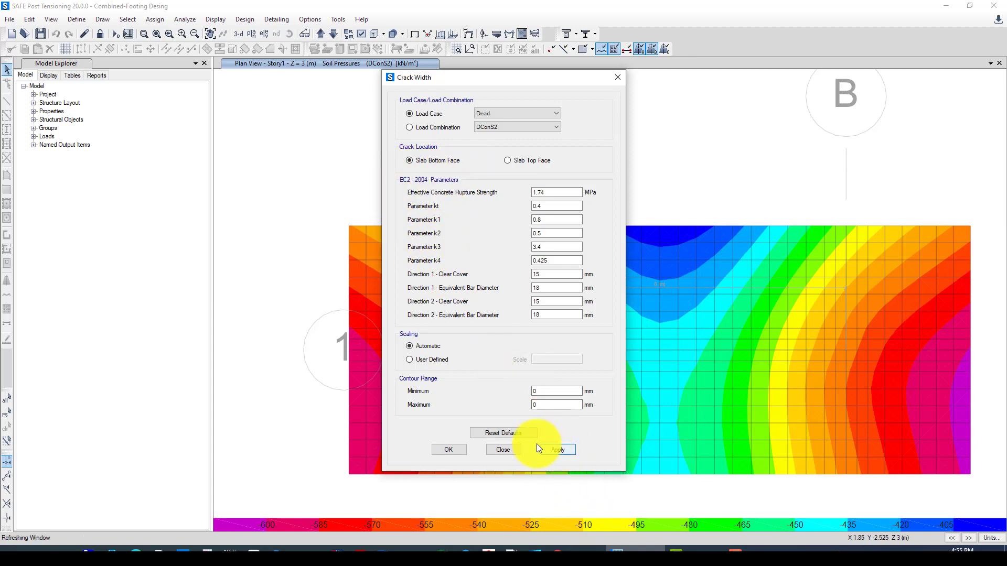
click(454, 450)
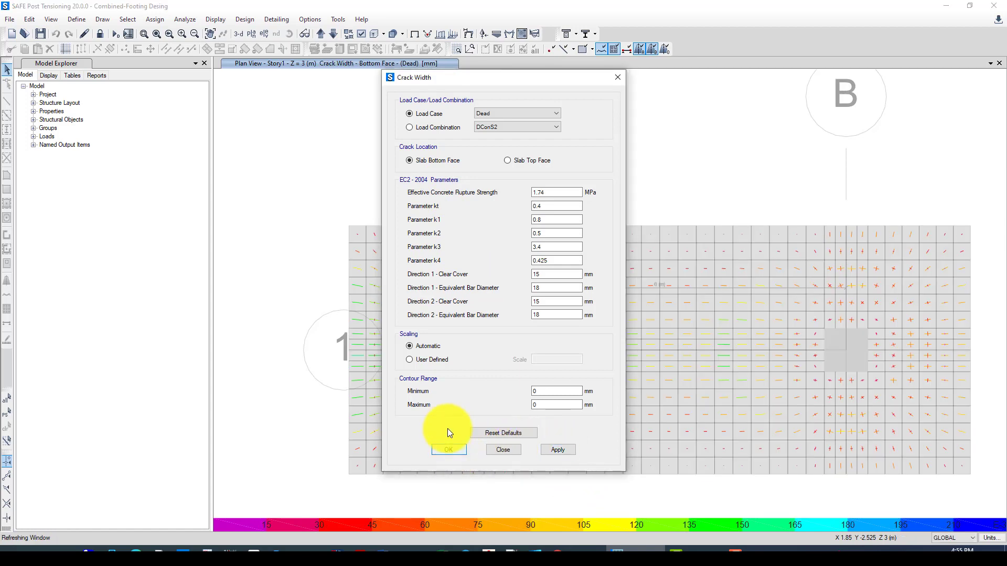
mouse_move(445, 421)
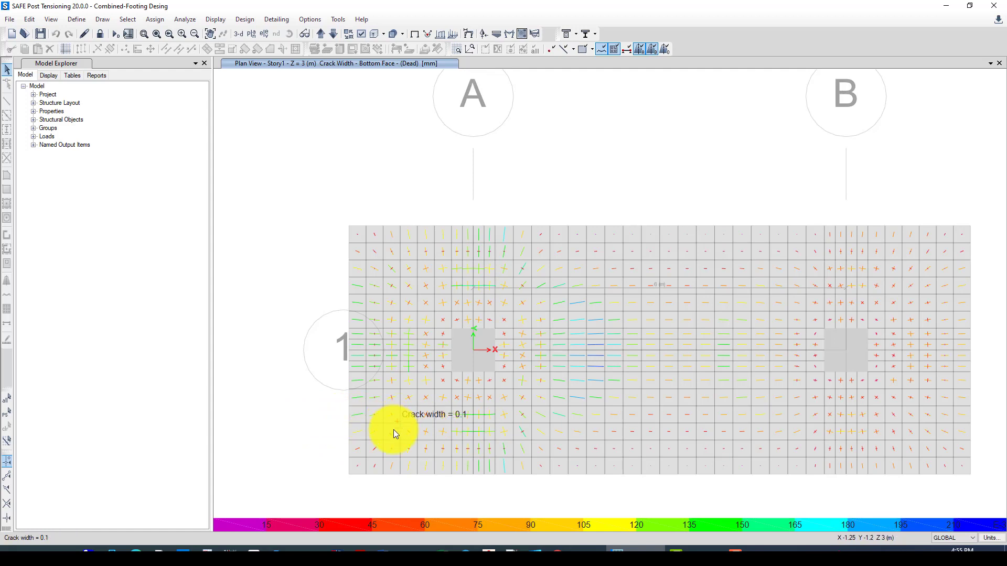
mouse_move(455, 302)
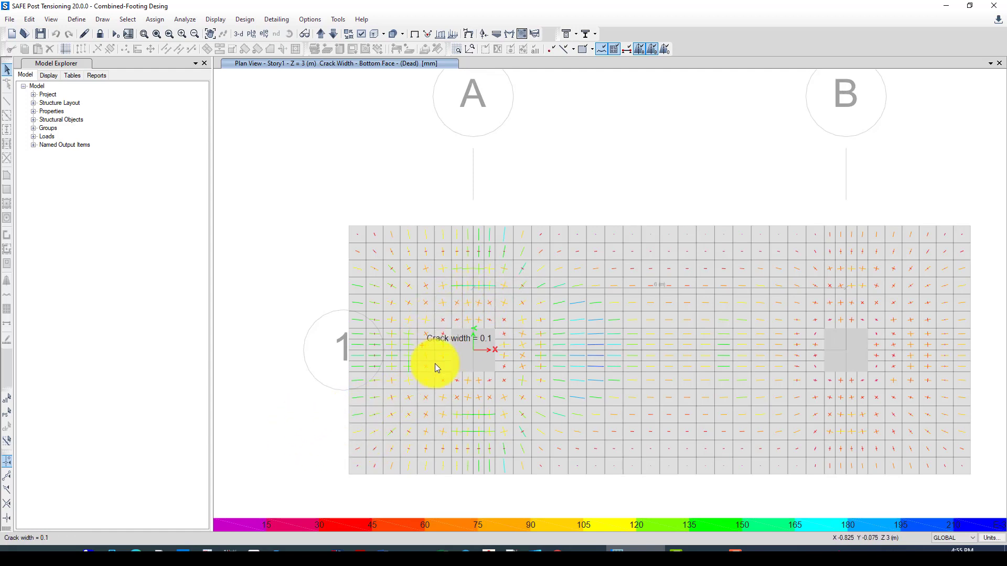
mouse_move(456, 320)
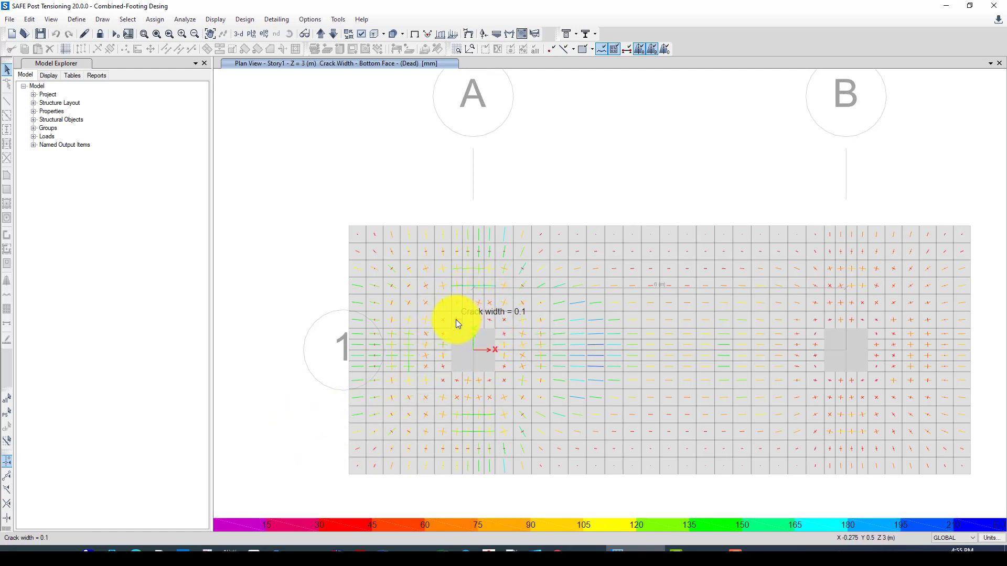
mouse_move(593, 348)
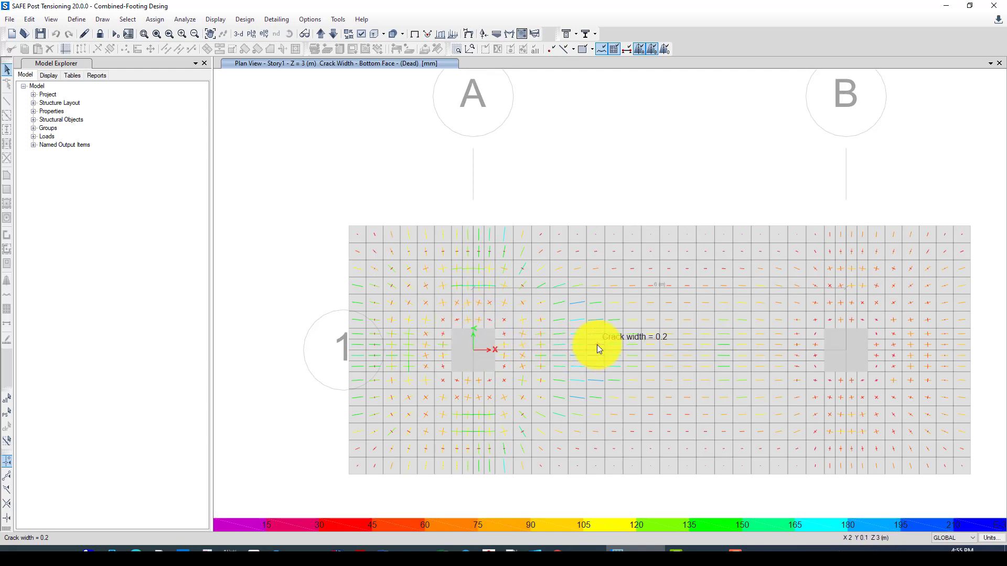
mouse_move(856, 336)
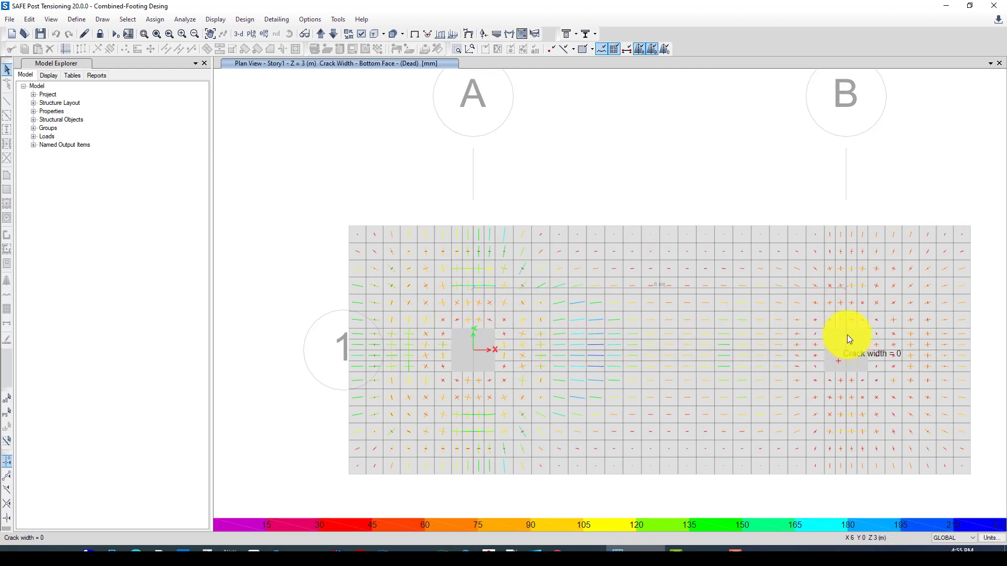
mouse_move(805, 318)
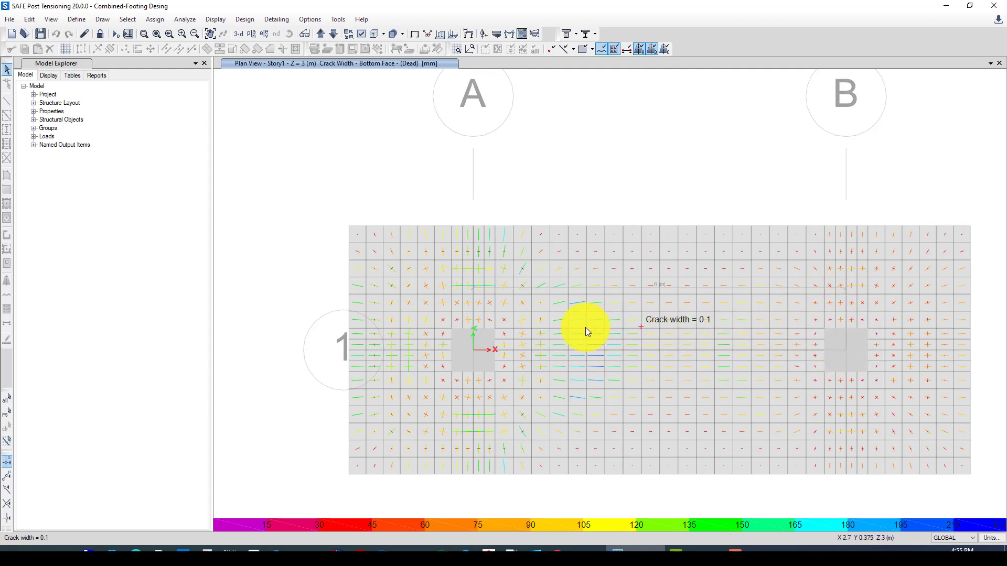
mouse_move(361, 338)
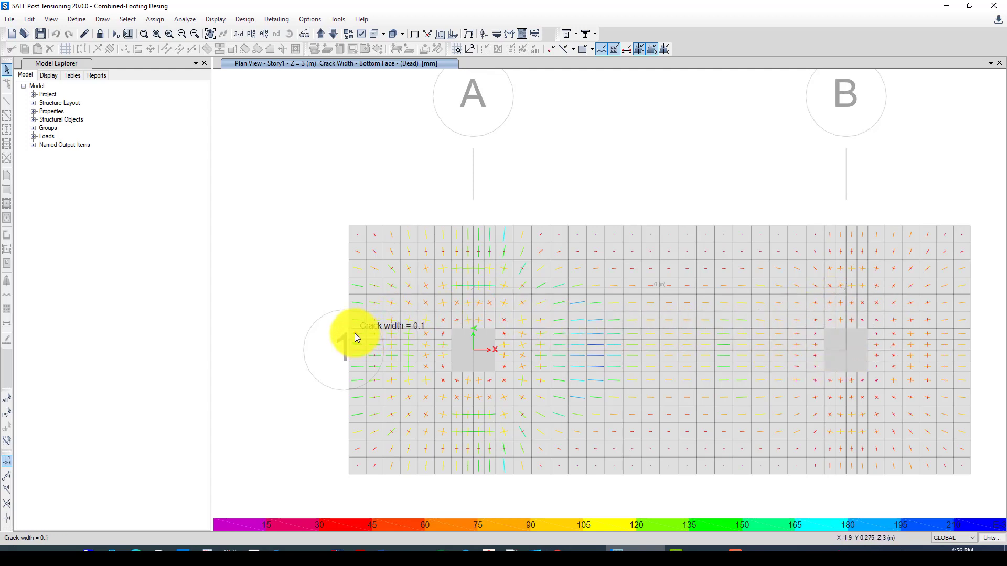
scroll(425, 339, up, 3)
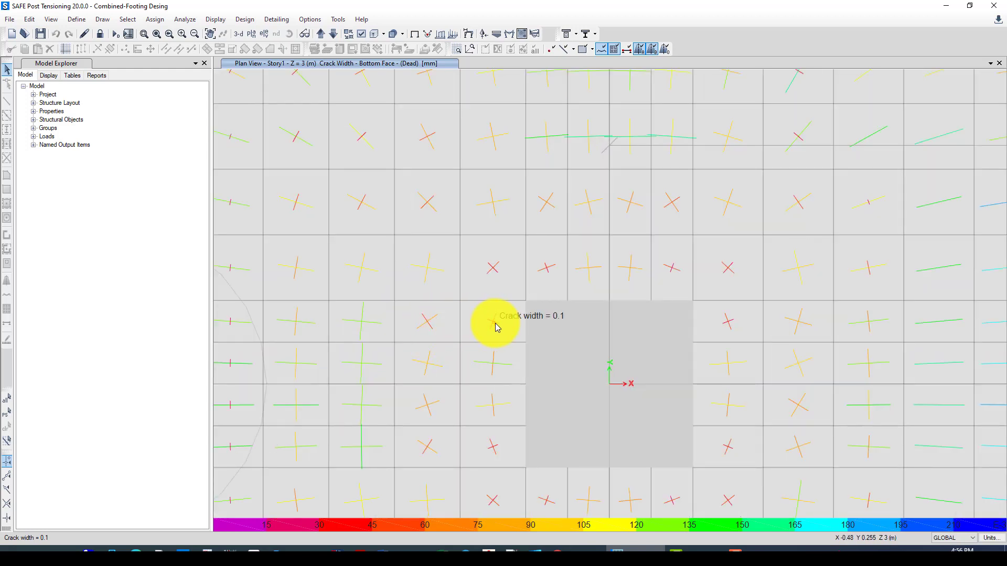
scroll(492, 327, down, 3)
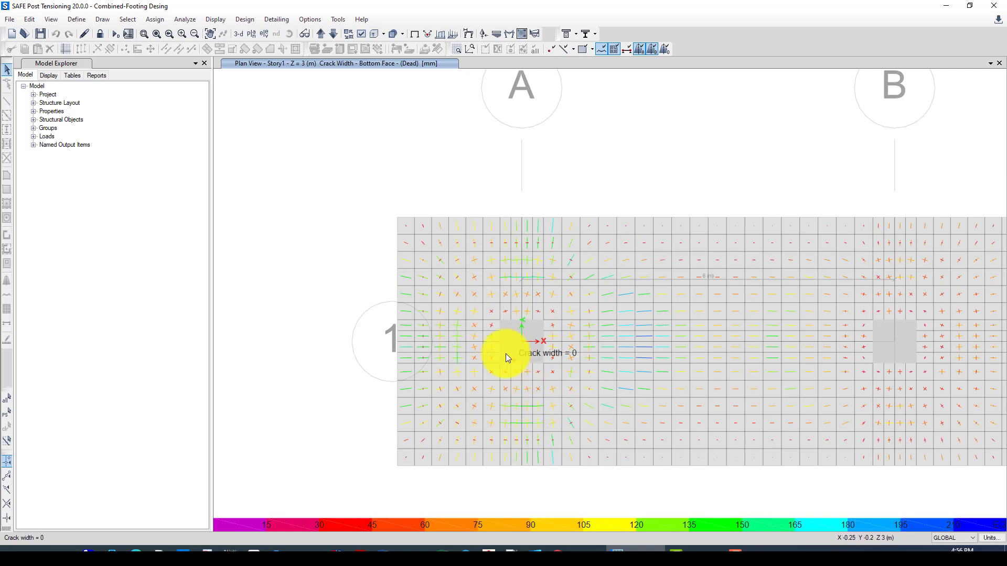
scroll(504, 353, down, 2)
scroll(704, 391, up, 2)
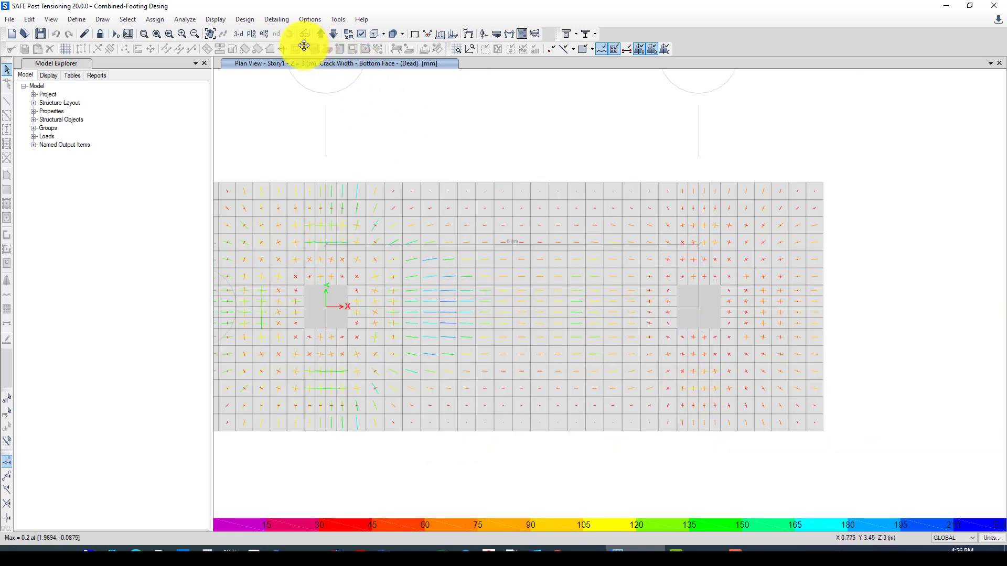
In the ACI 318-19 concrete design preferences, set slab clear cover to 30 mm top and bottom
click(250, 20)
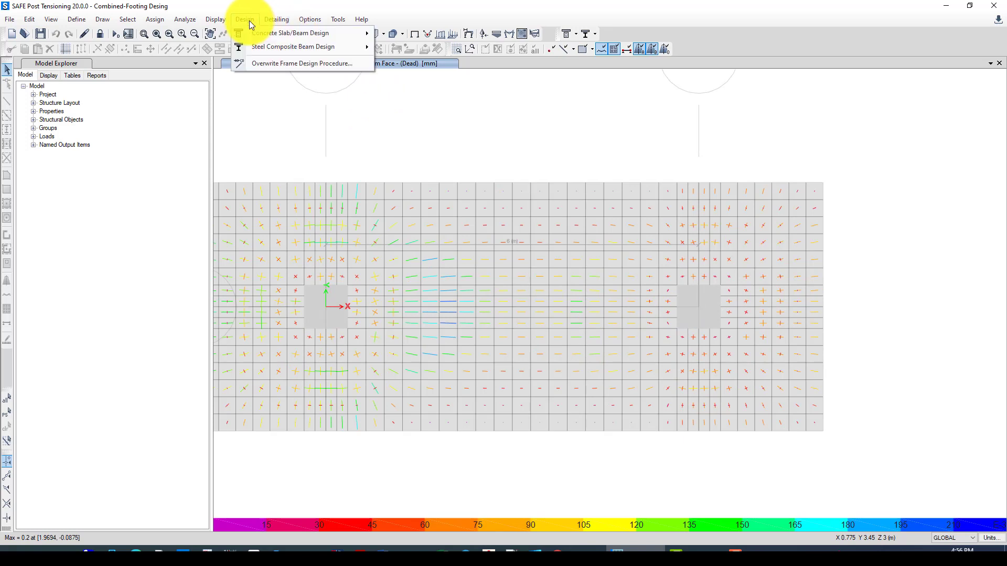
mouse_move(256, 32)
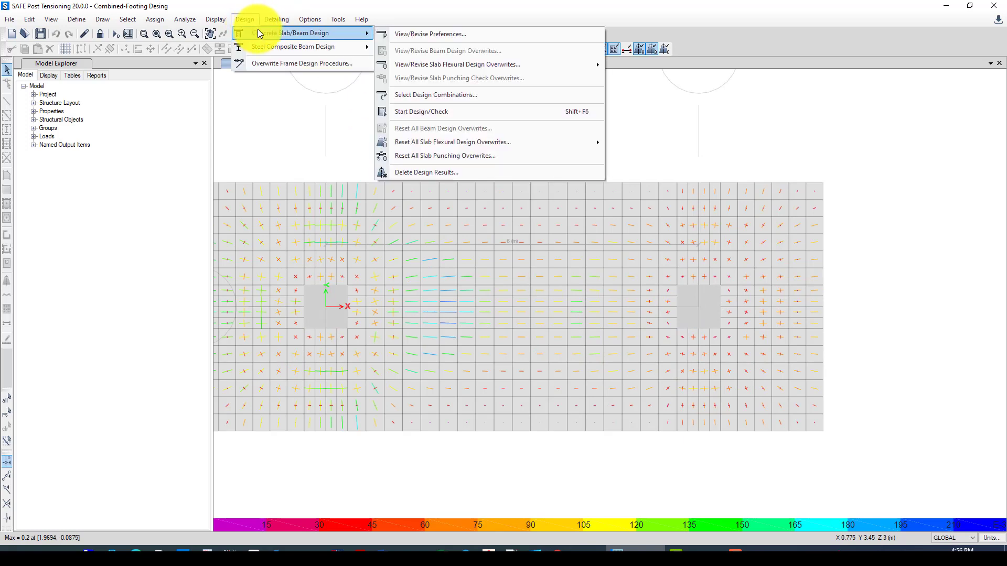
click(477, 37)
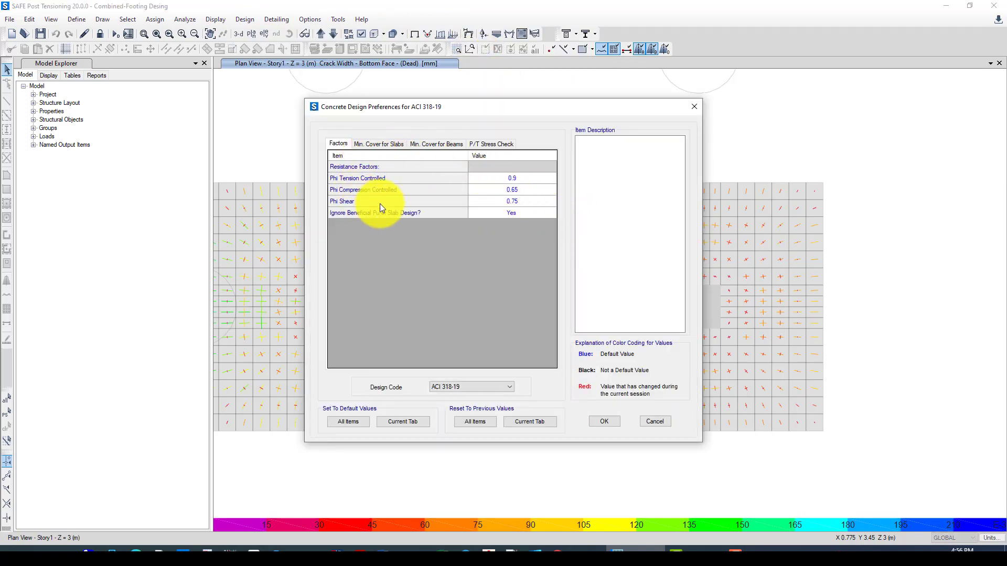
click(371, 144)
click(517, 178)
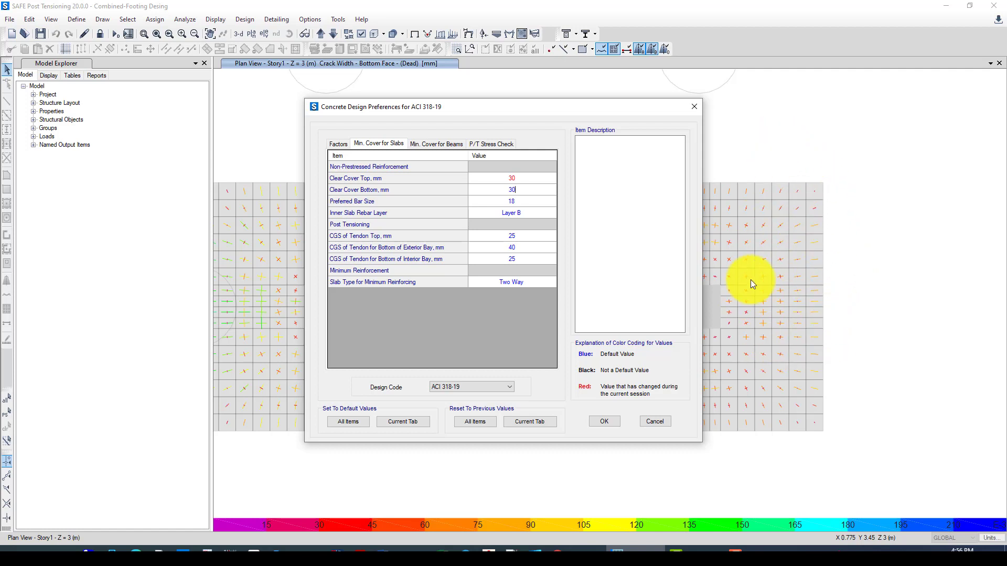
click(431, 145)
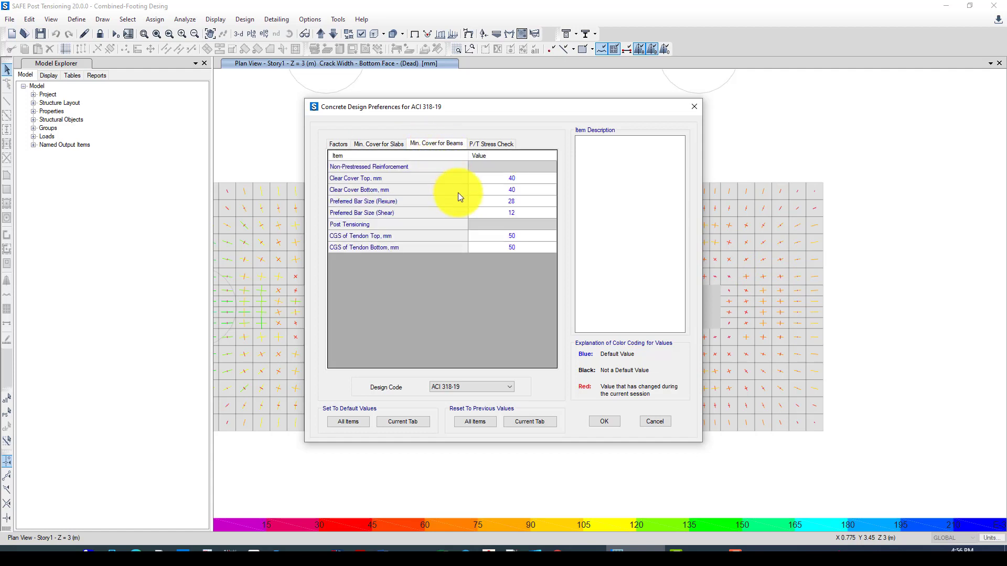
click(490, 142)
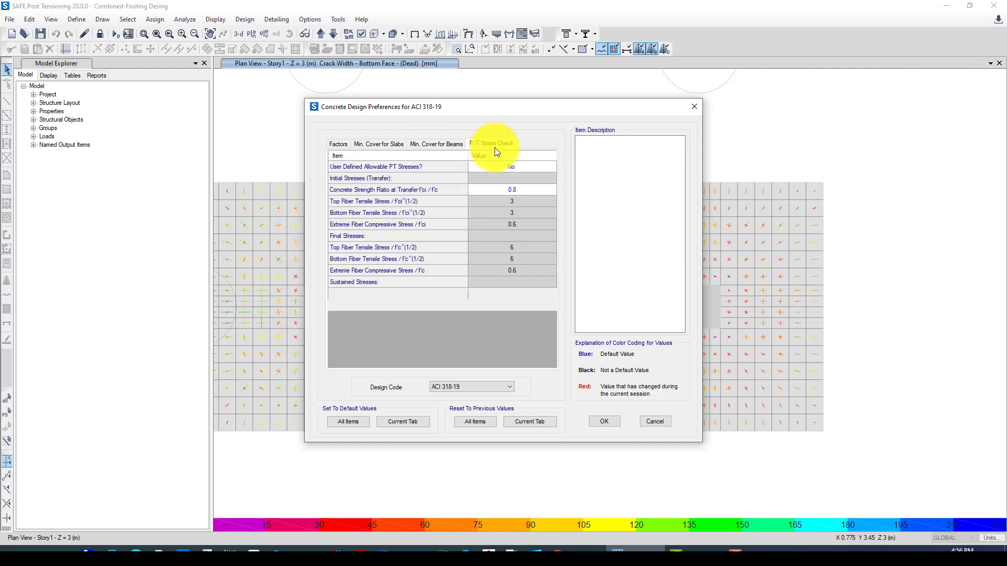
click(594, 422)
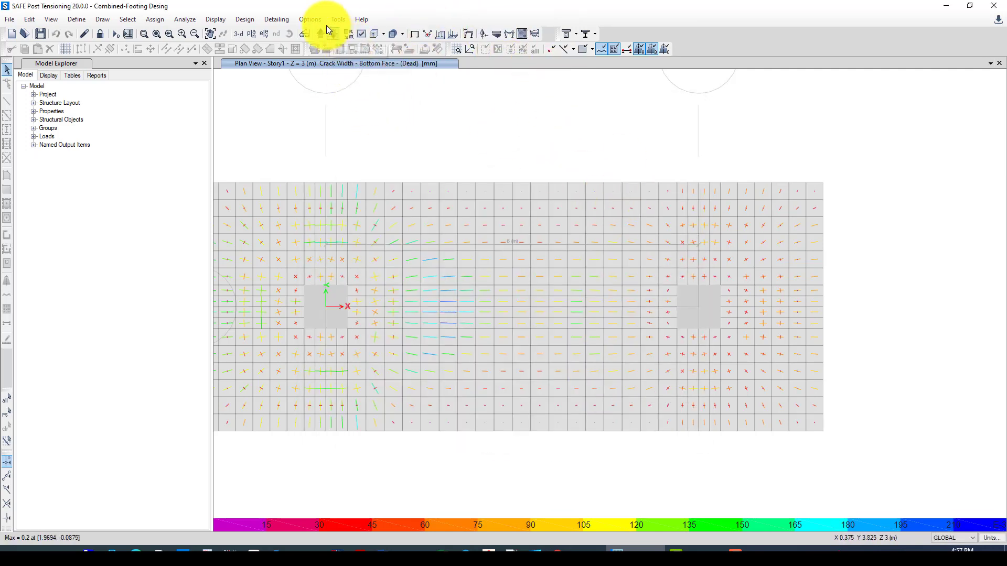
Run the concrete slab design and view Layer A strip reinforcement: max top 4371.16, bottom 4258.35 mm²/m
click(253, 20)
mouse_move(254, 44)
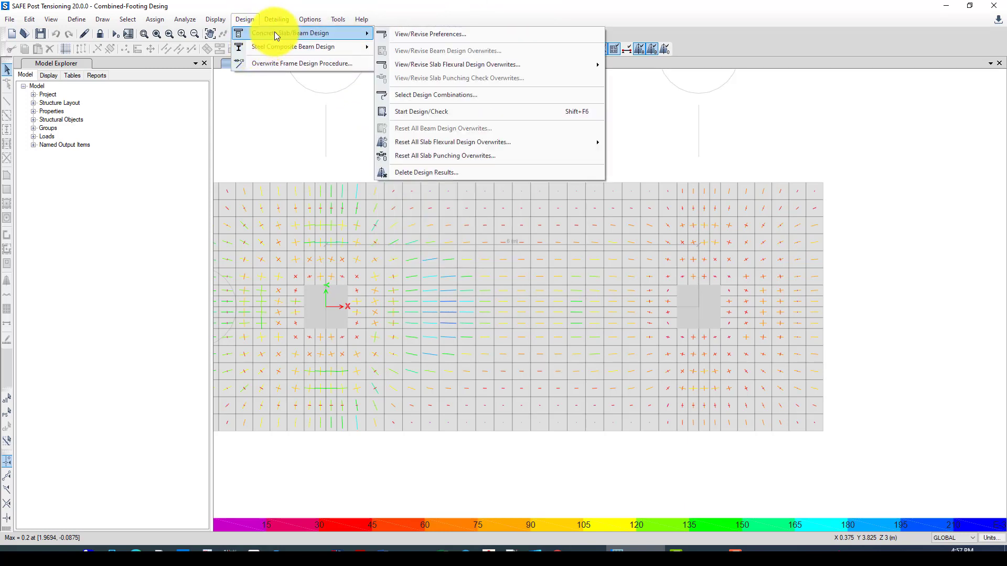
click(409, 111)
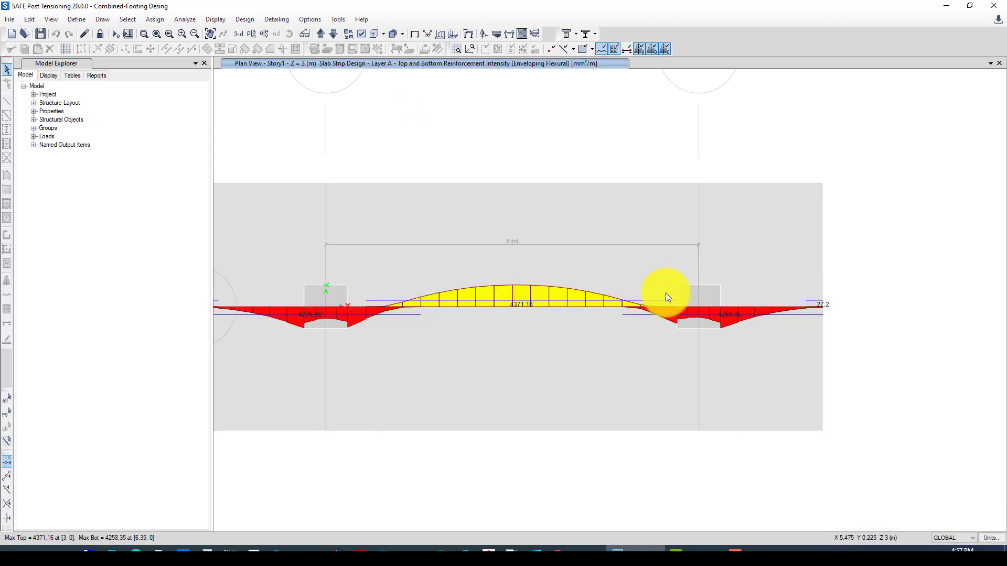
scroll(669, 301, down, 3)
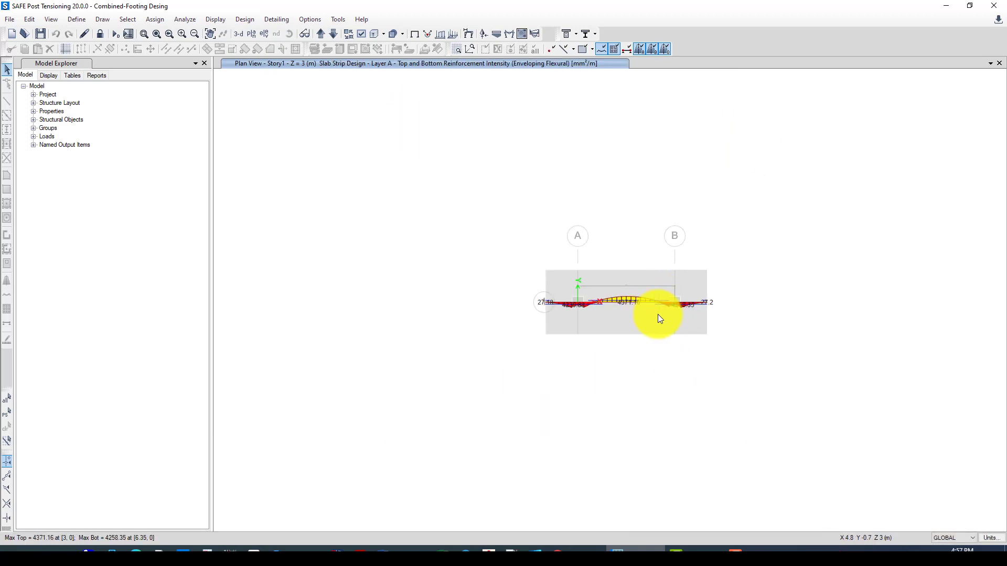
scroll(659, 314, up, 4)
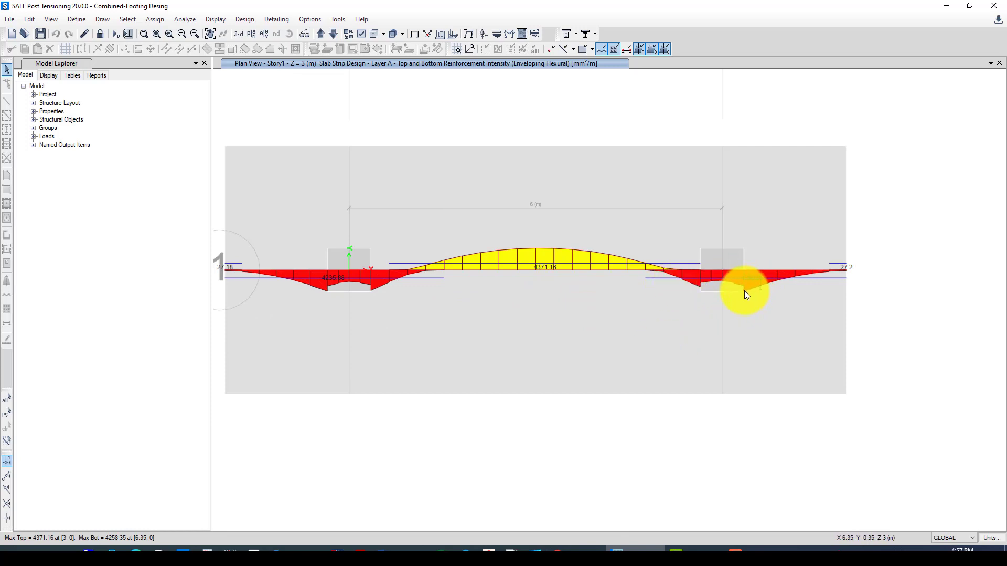
mouse_move(591, 270)
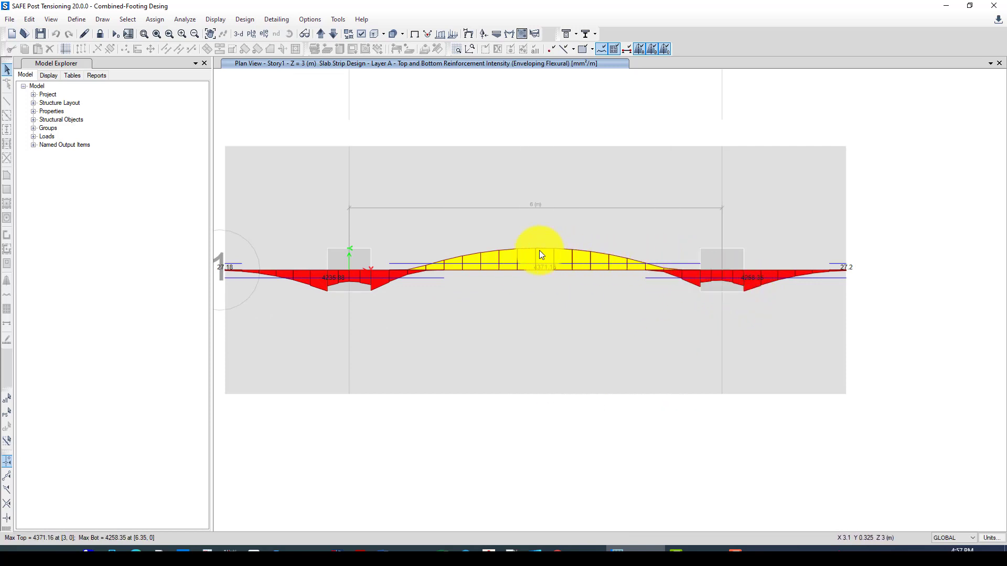
scroll(562, 254, down, 2)
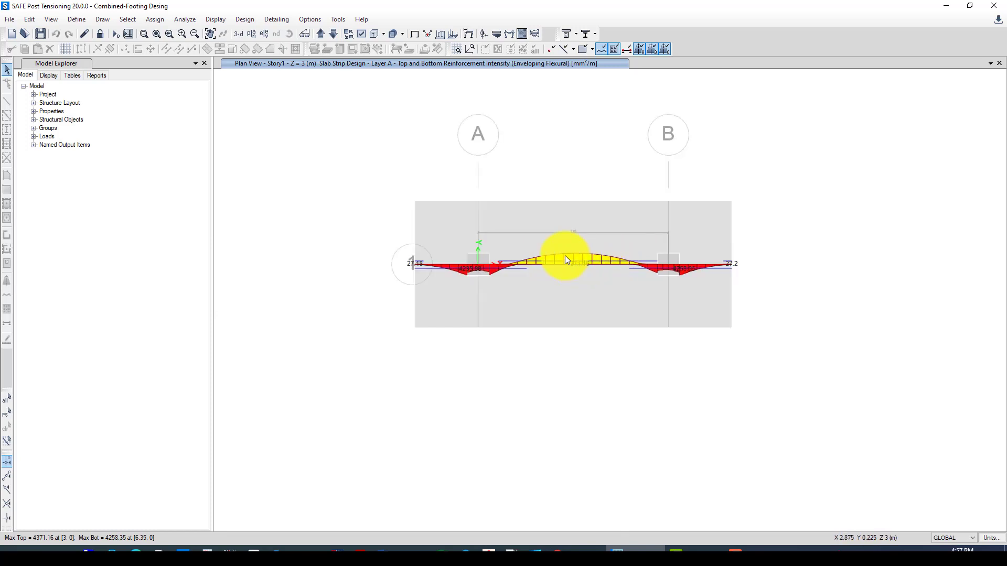
scroll(568, 264, up, 2)
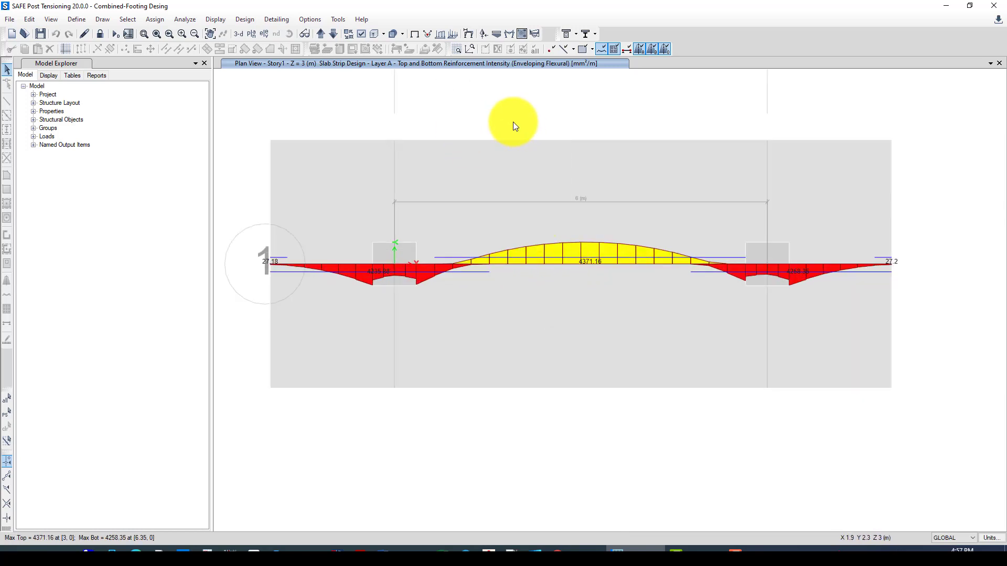
In the footing bar rules, detail bars above typical 14 top and 16 bottom bars at 225 mm
click(273, 18)
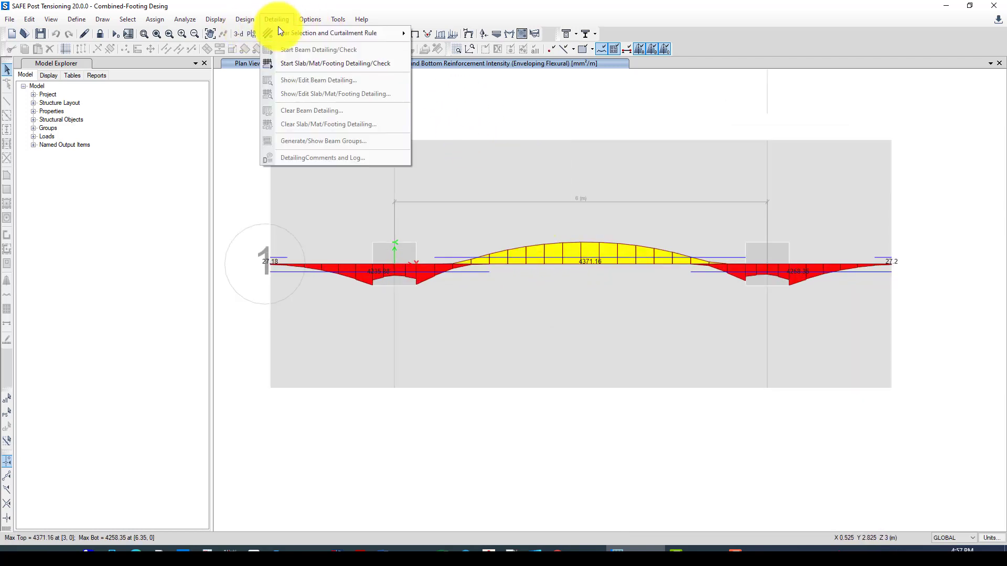
mouse_move(288, 33)
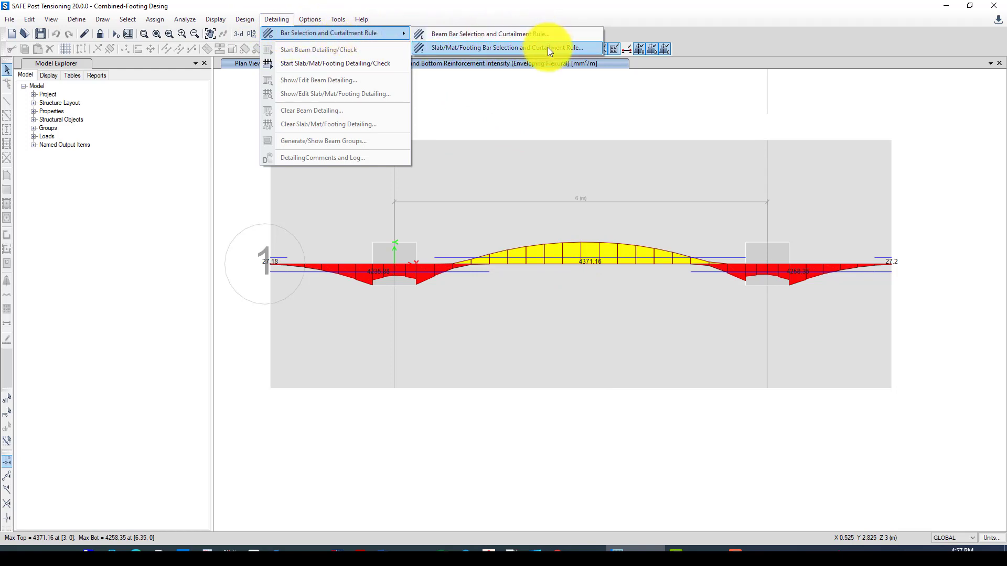
click(572, 49)
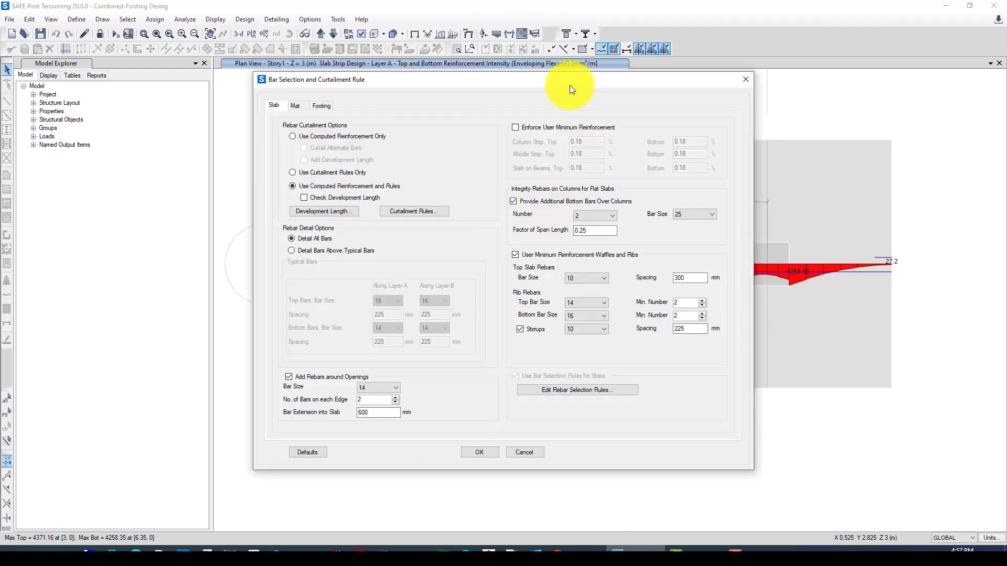
drag(565, 85, 534, 84)
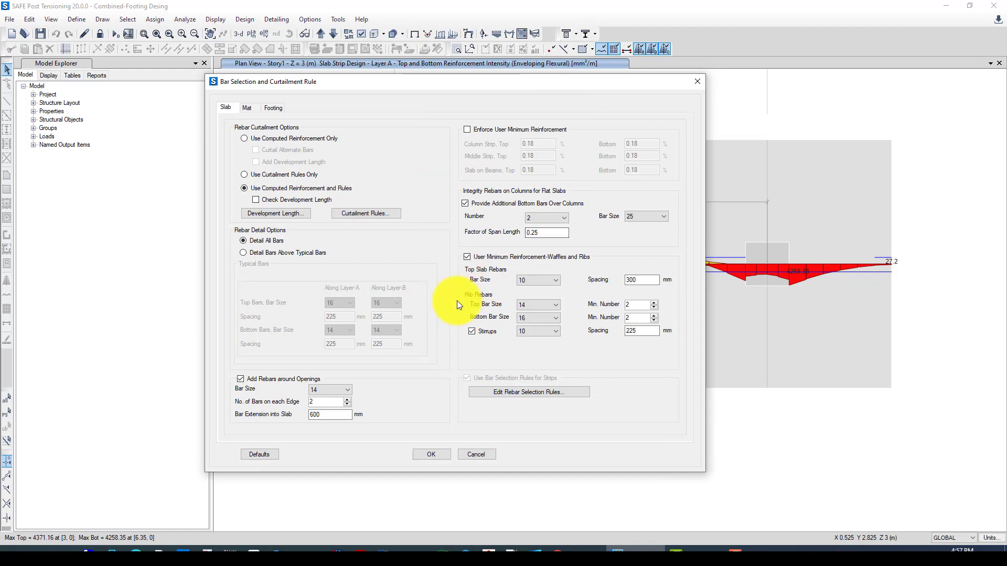
click(277, 107)
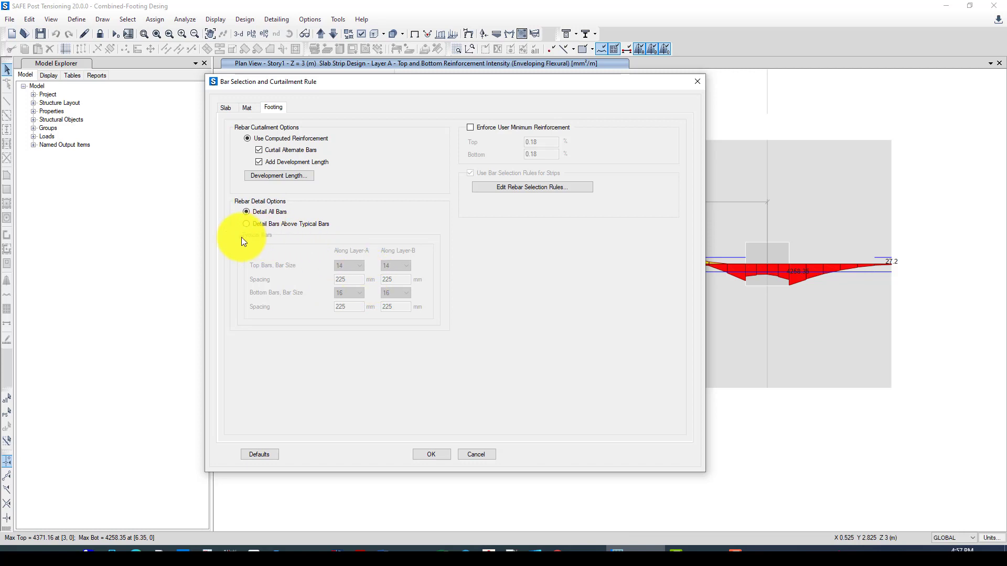
click(247, 222)
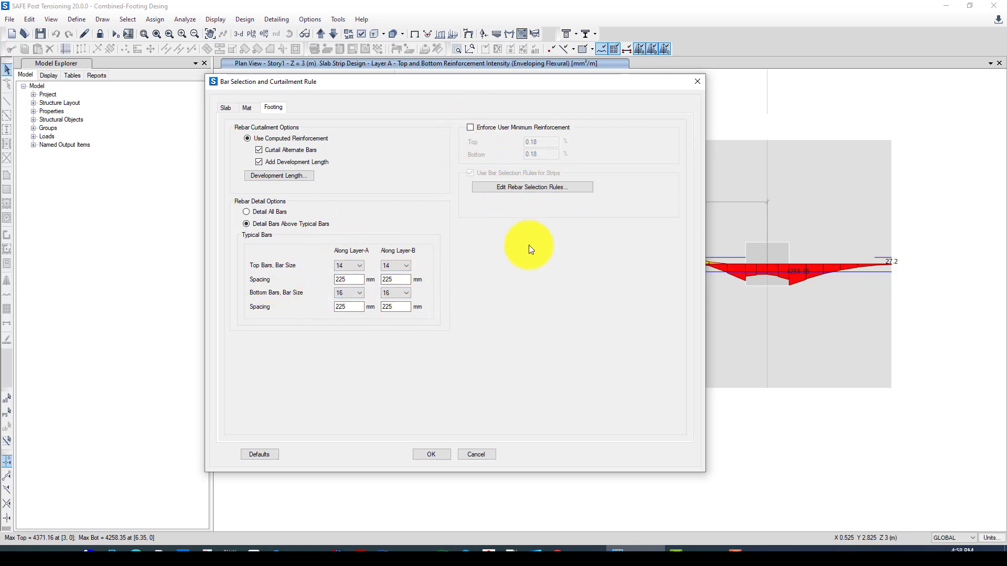
click(427, 458)
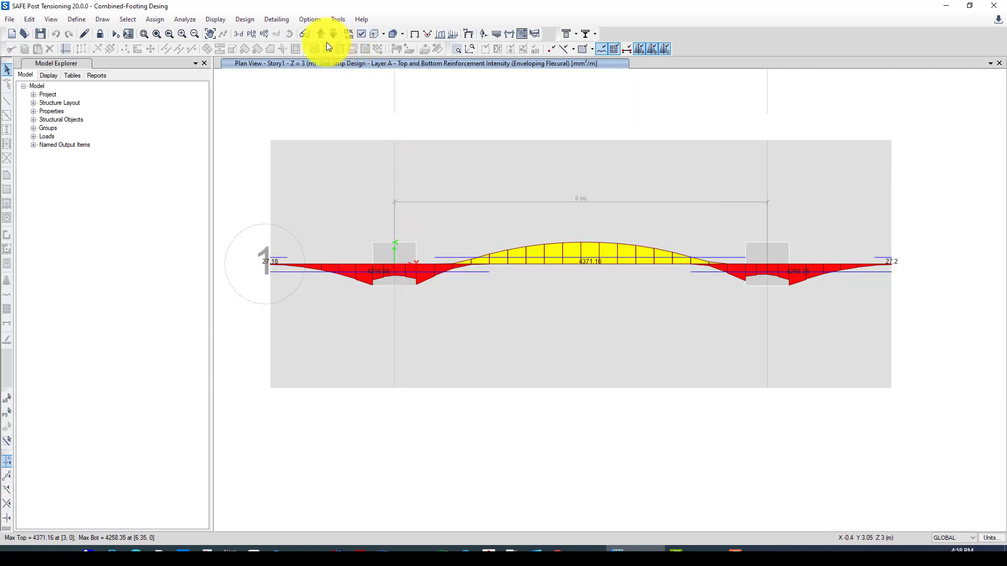
Run slab/mat/footing detailing and open the footing's 3D rebar view
click(278, 20)
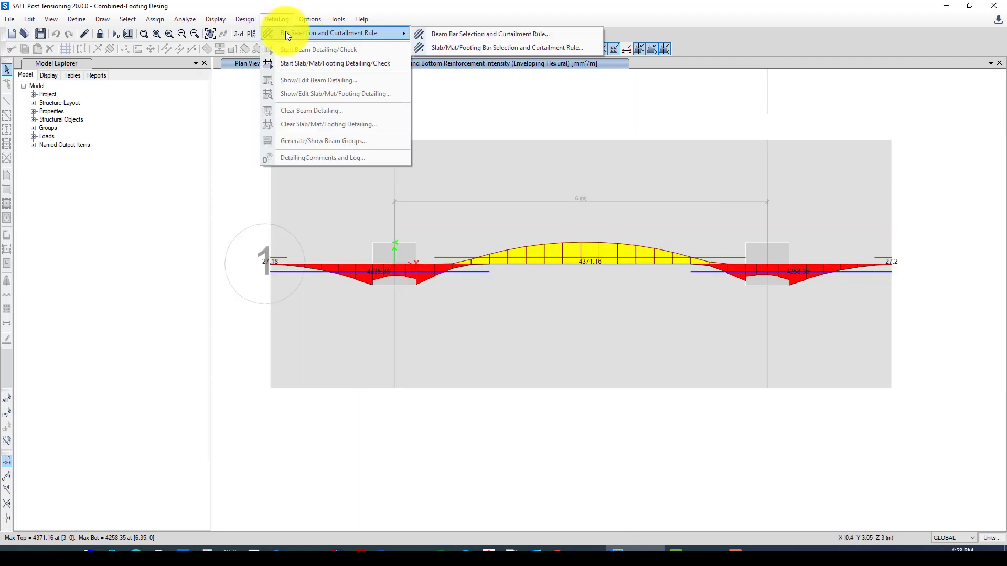
click(317, 64)
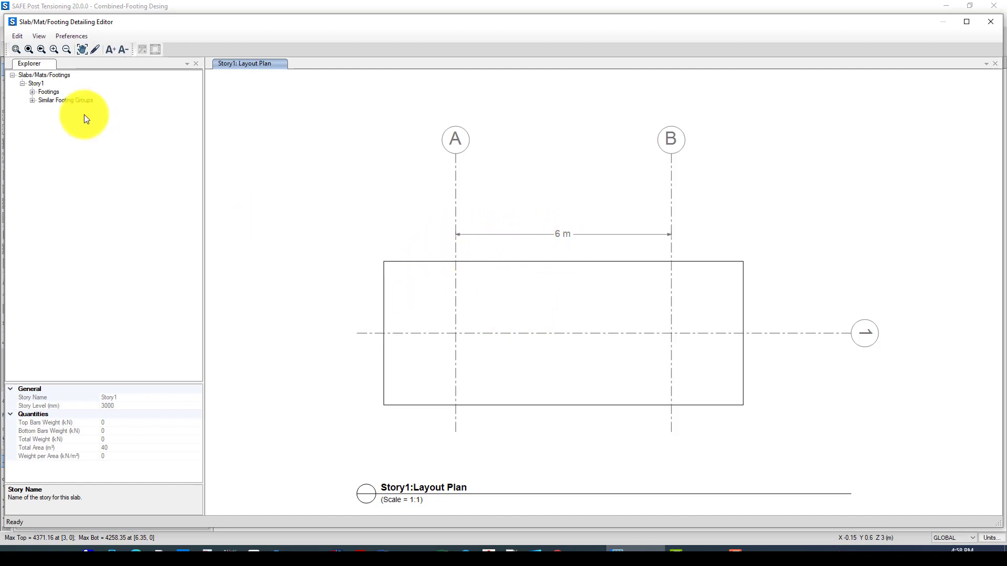
click(31, 93)
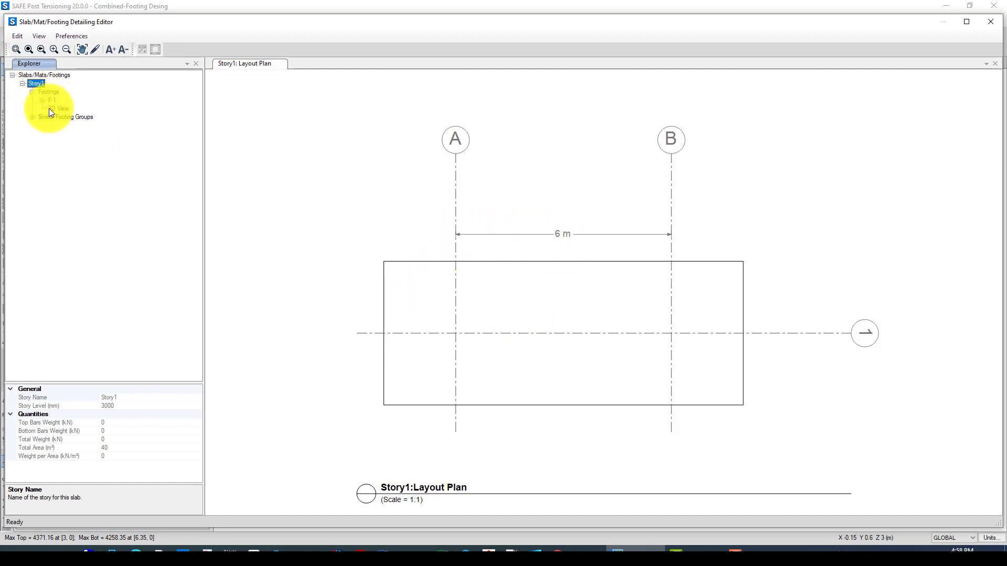
click(50, 109)
Orbit the rebar cage from an edge-on side view to an oblique top view
drag(571, 349, 498, 305)
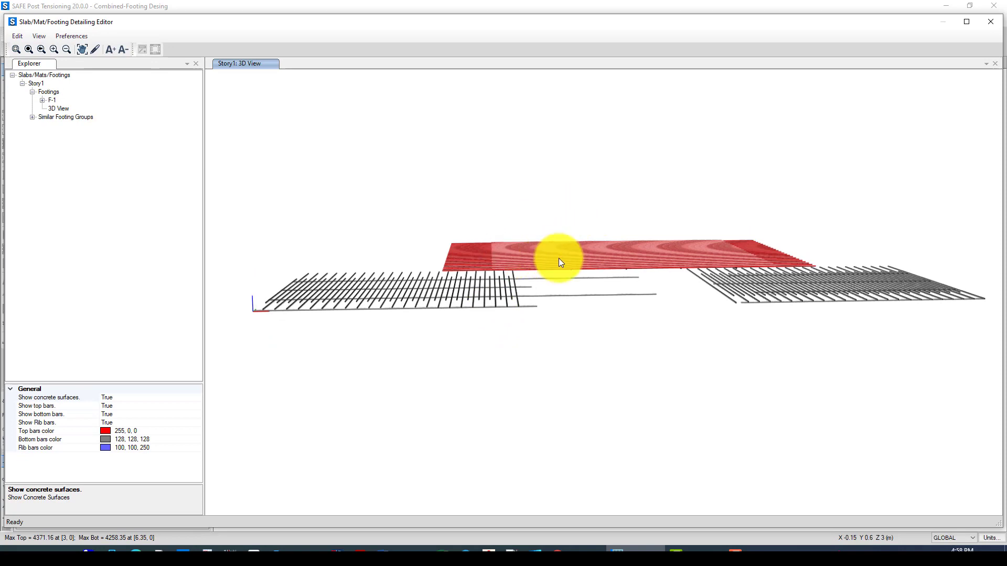
mouse_move(605, 261)
mouse_down()
mouse_move(607, 304)
mouse_move(592, 335)
mouse_move(612, 260)
mouse_up()
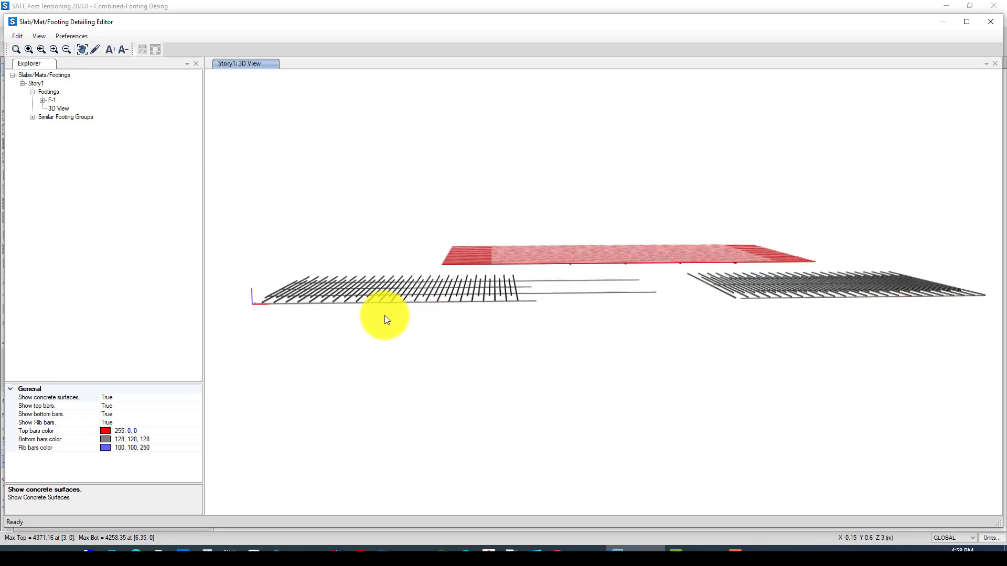
drag(385, 316, 527, 338)
scroll(522, 329, up, 3)
scroll(555, 304, down, 5)
Under F-1 rebar details, view plans of Layer-A top bar BarTLS-1 and bottom bars BarBLS-1, BarBLS-2
click(42, 100)
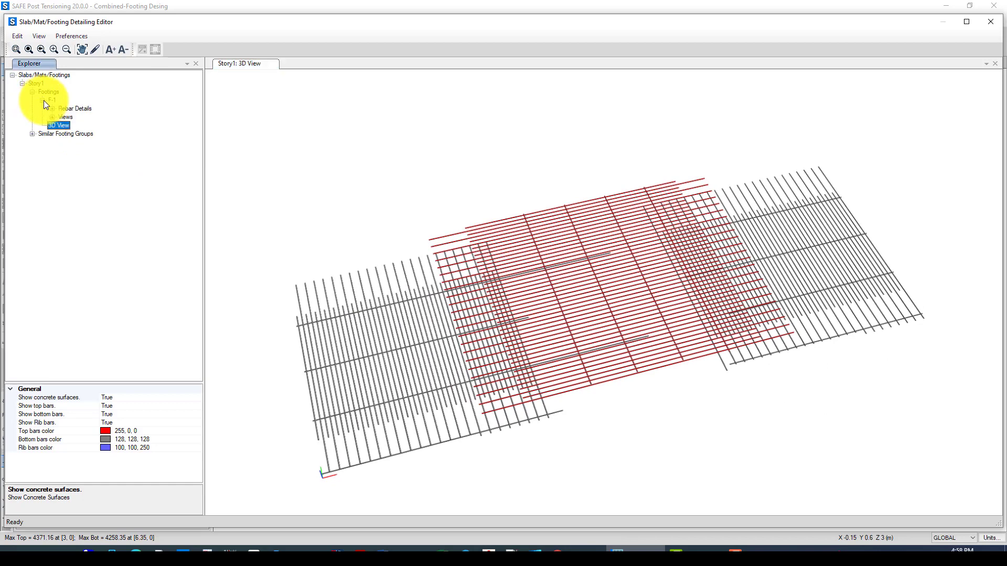
click(52, 109)
click(63, 117)
click(87, 126)
double_click(83, 126)
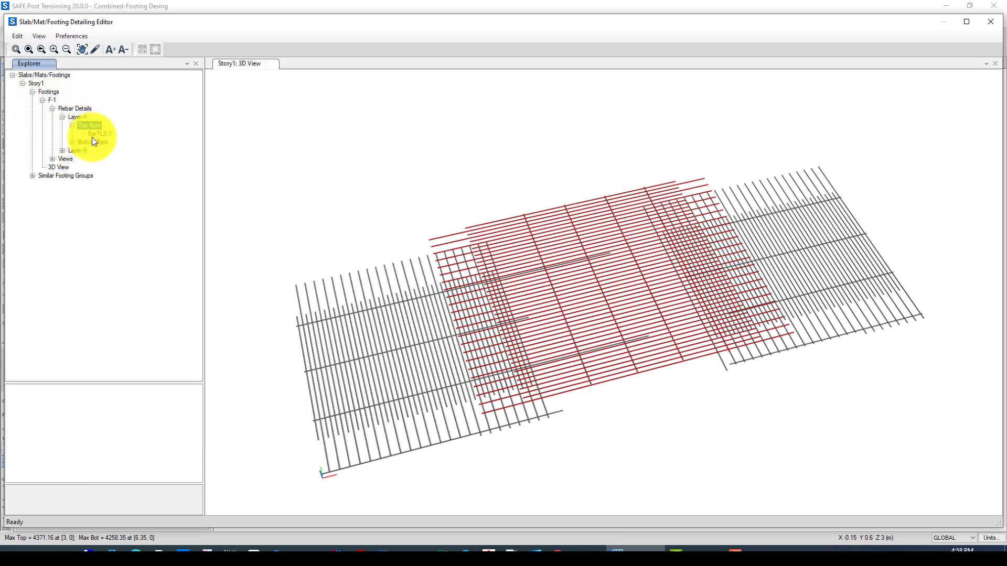
click(96, 136)
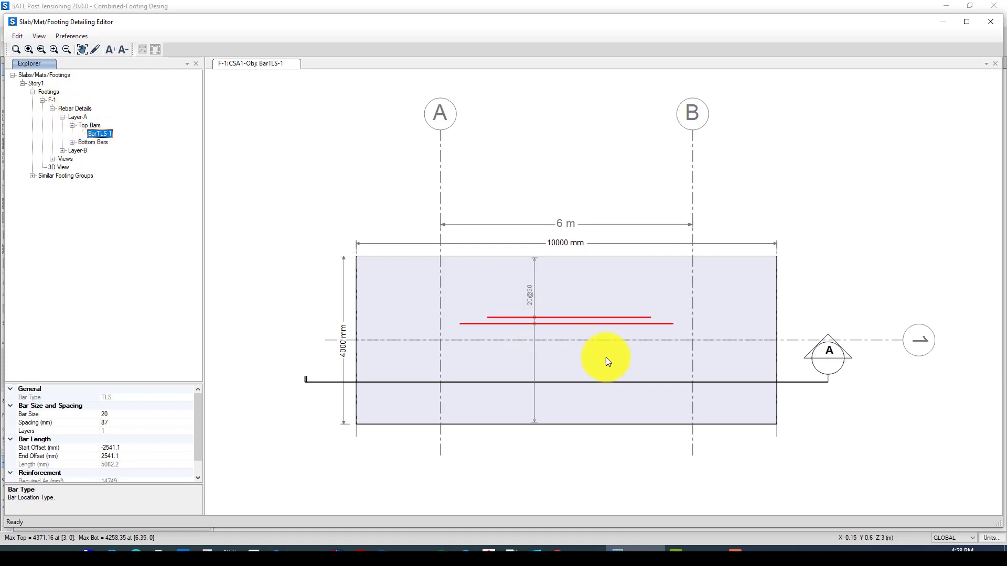
scroll(619, 344, down, 1)
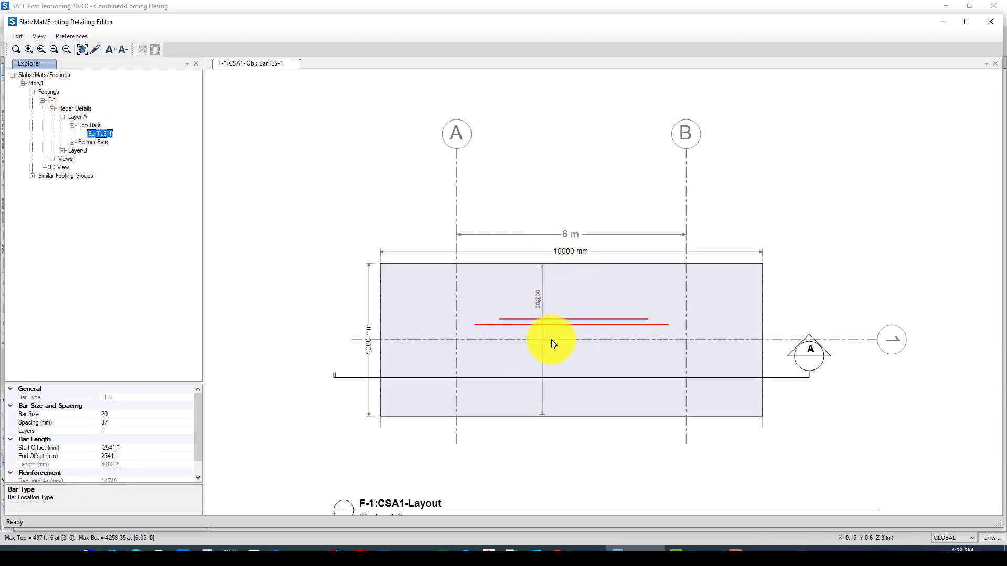
click(73, 142)
click(99, 150)
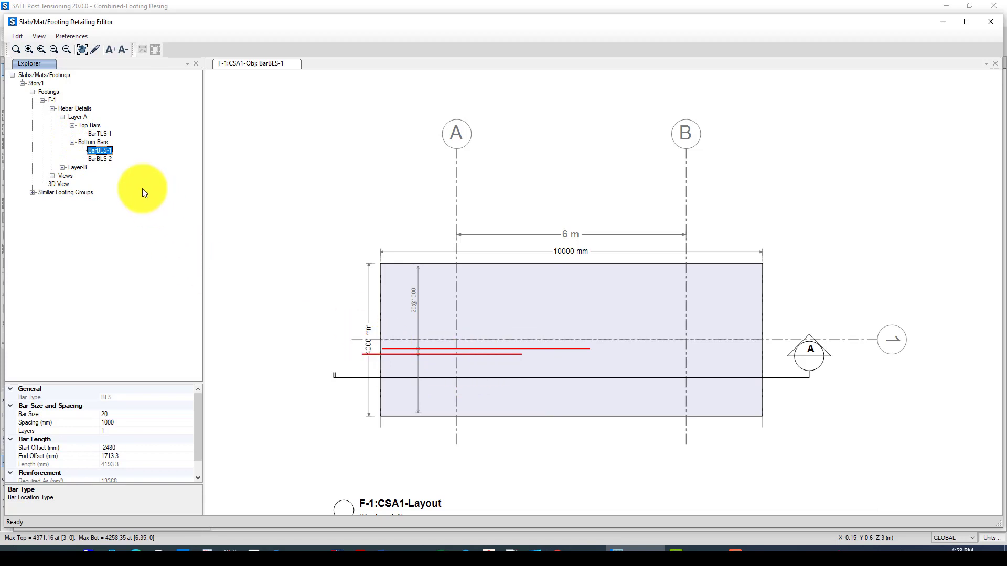
click(100, 159)
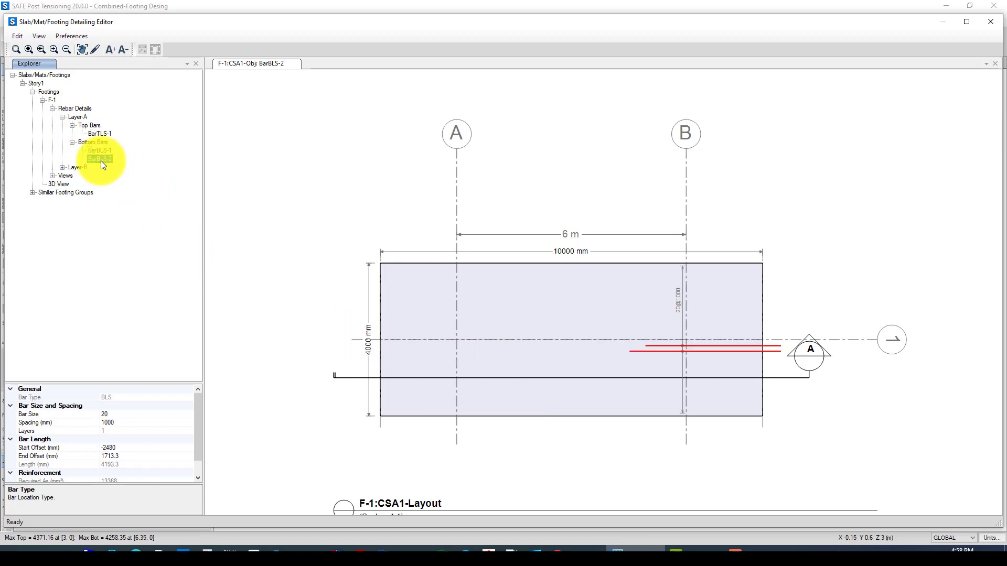
View Layer-B's top and bottom bar plans, ending on BarBL-1 (size 20, 4000 mm), and list the views
click(62, 167)
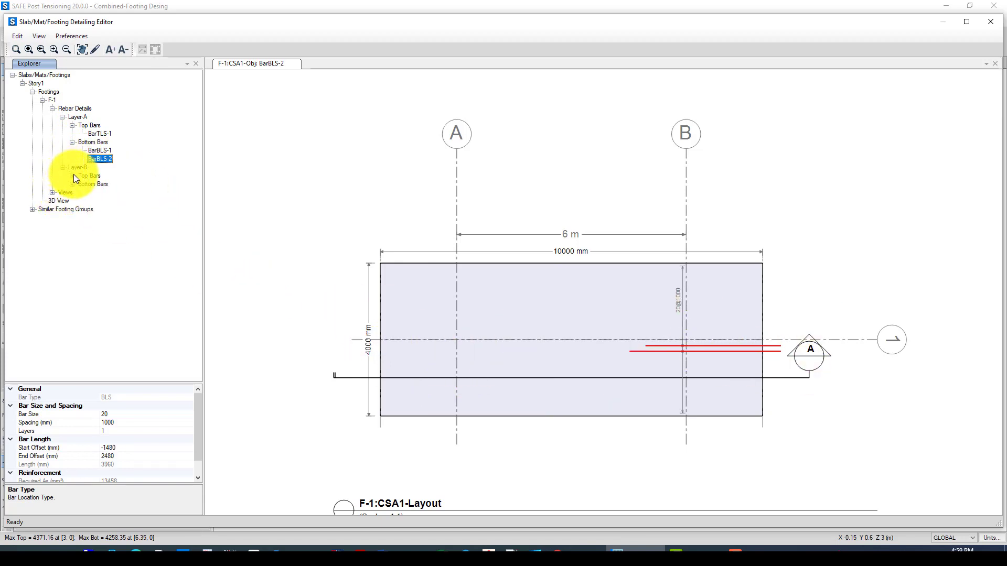
click(73, 177)
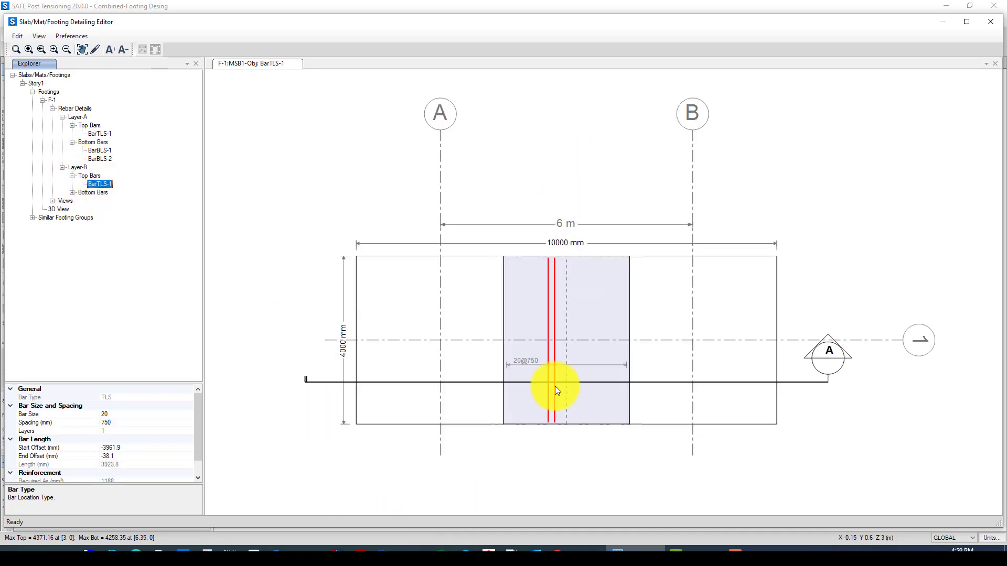
click(73, 193)
click(96, 201)
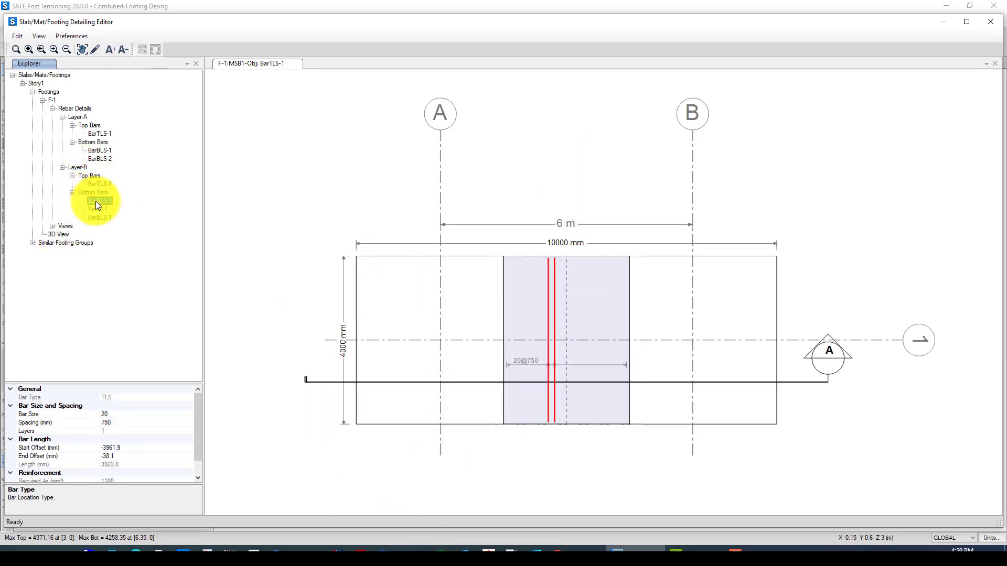
click(99, 217)
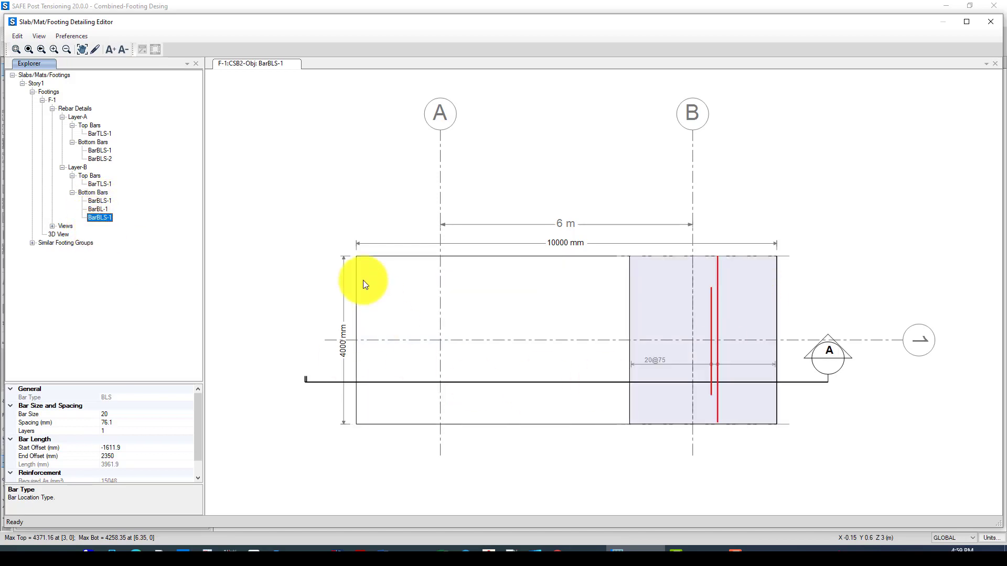
click(99, 200)
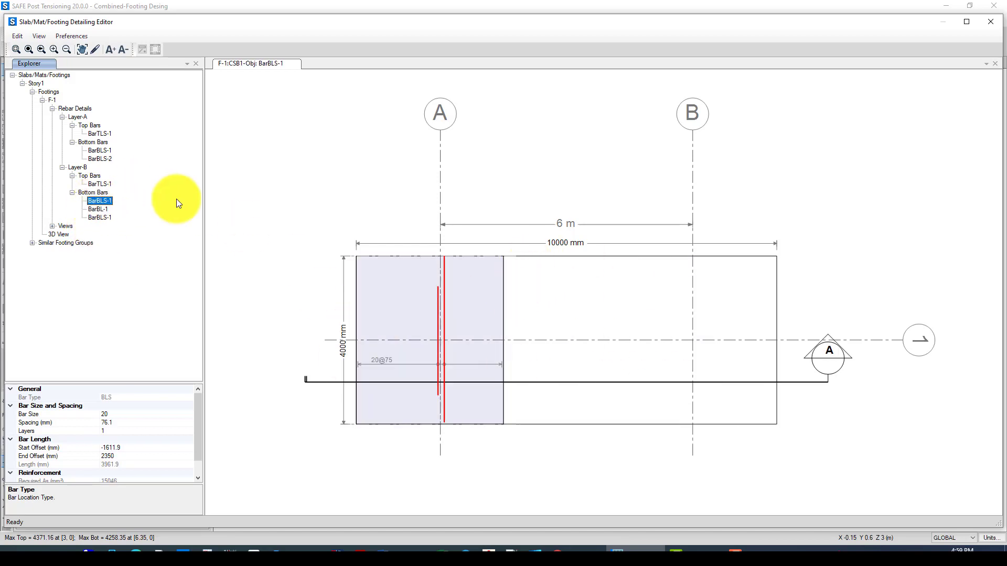
click(105, 209)
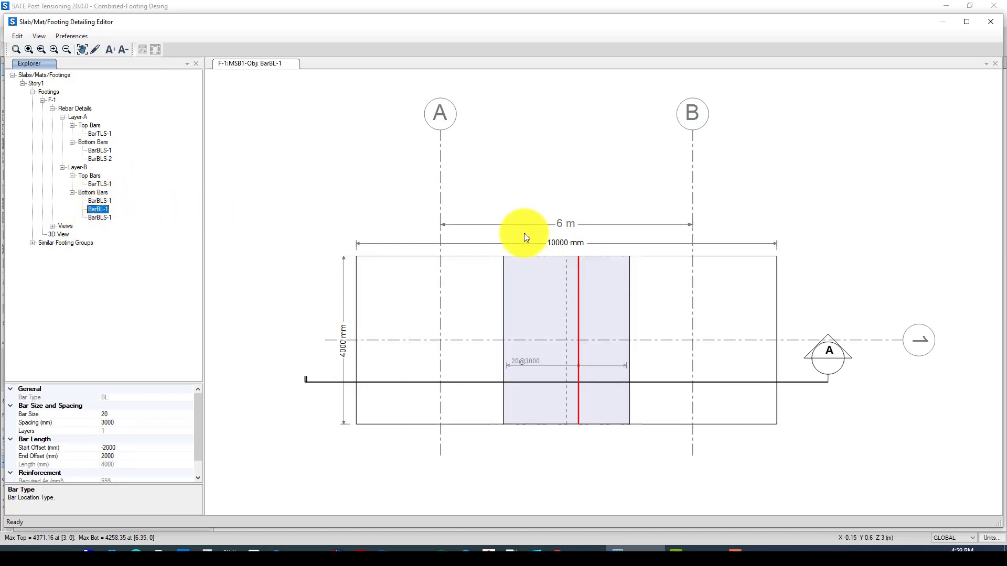
click(55, 227)
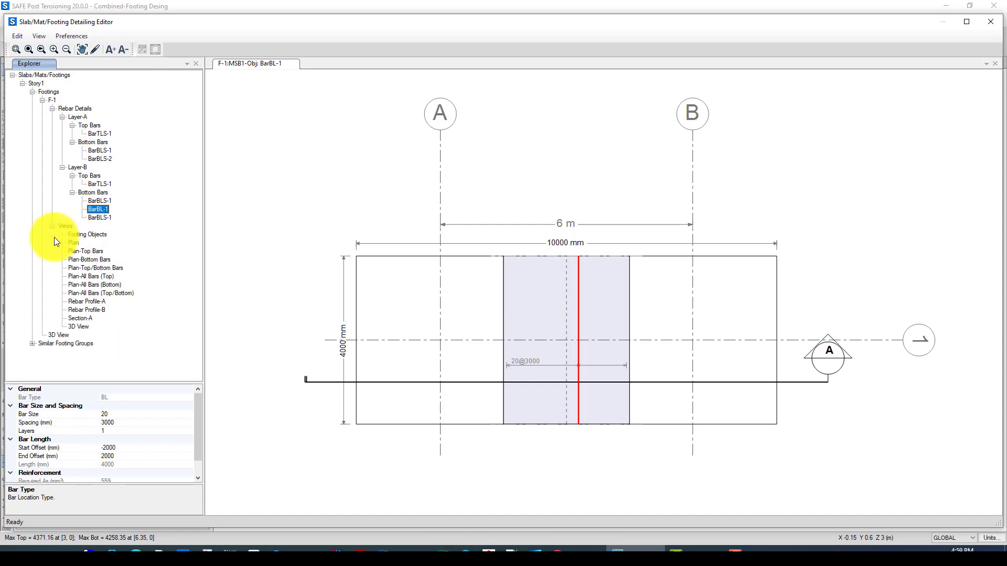
click(72, 317)
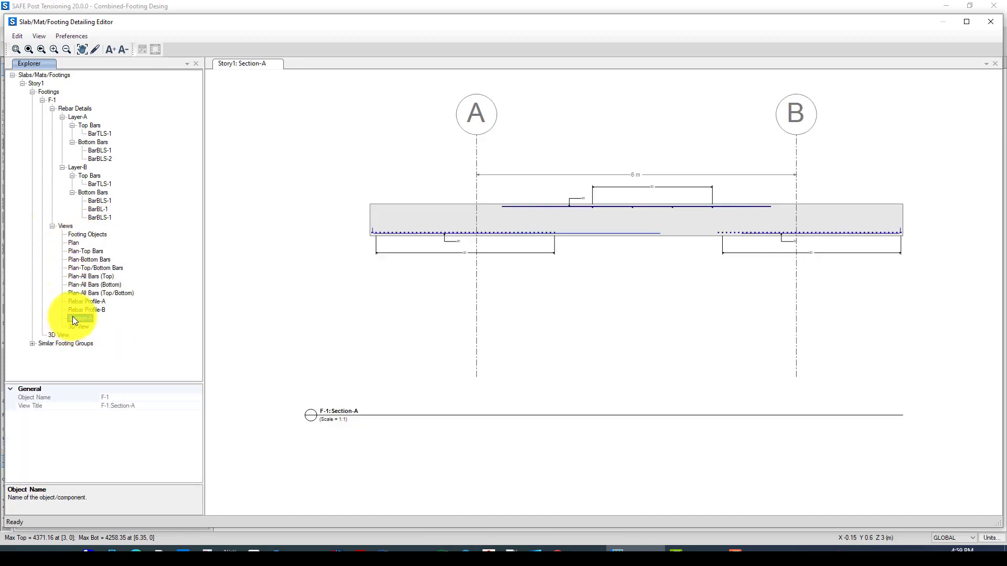
scroll(802, 252, up, 1)
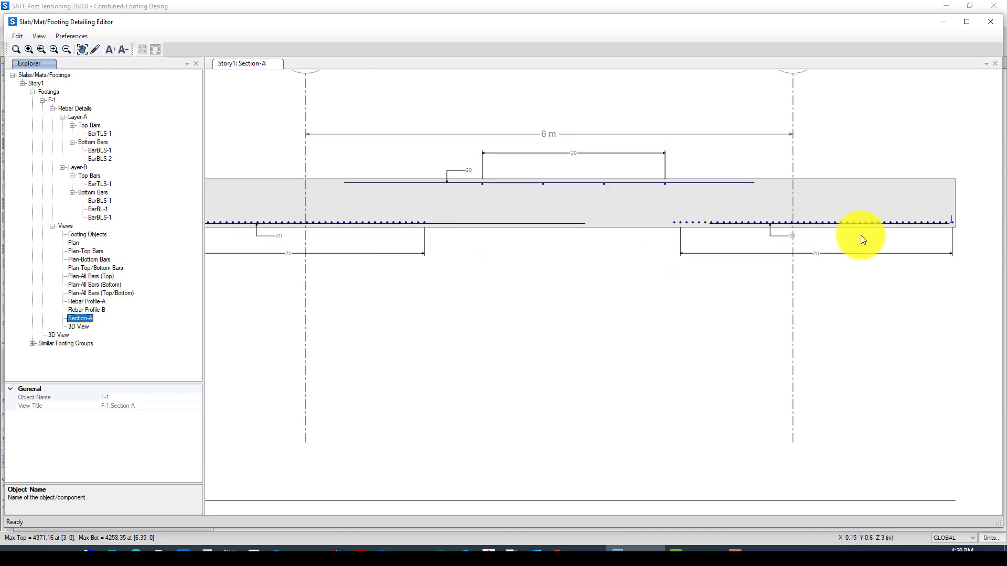
scroll(958, 218, up, 3)
scroll(958, 218, up, 2)
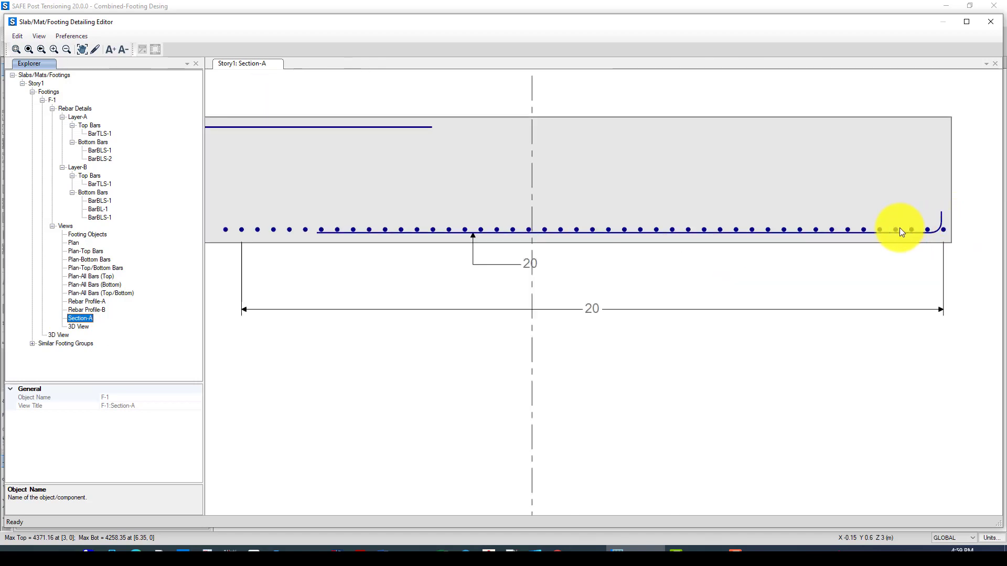
scroll(900, 229, up, 1)
scroll(950, 230, down, 1)
scroll(957, 207, up, 2)
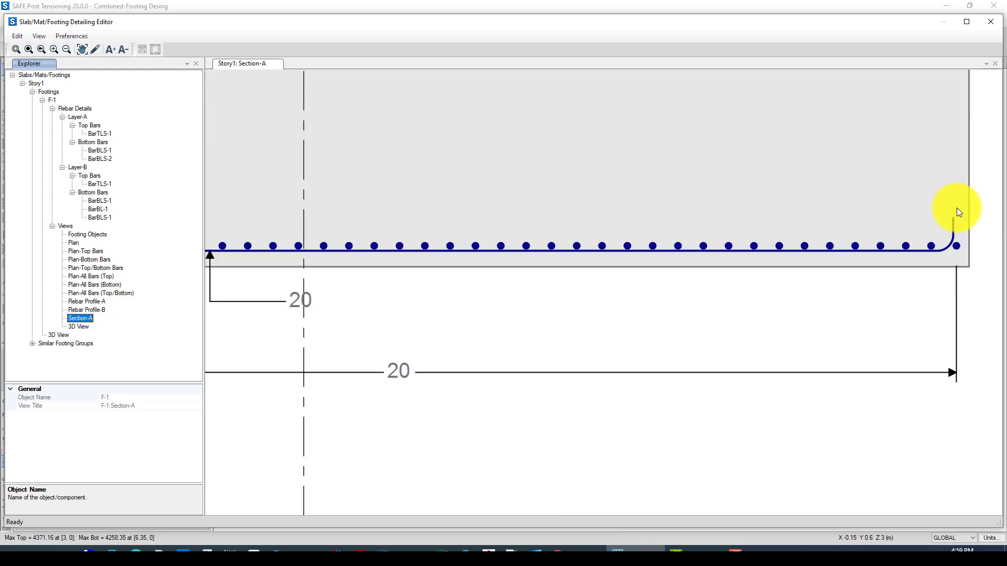
scroll(949, 208, down, 3)
scroll(847, 152, down, 1)
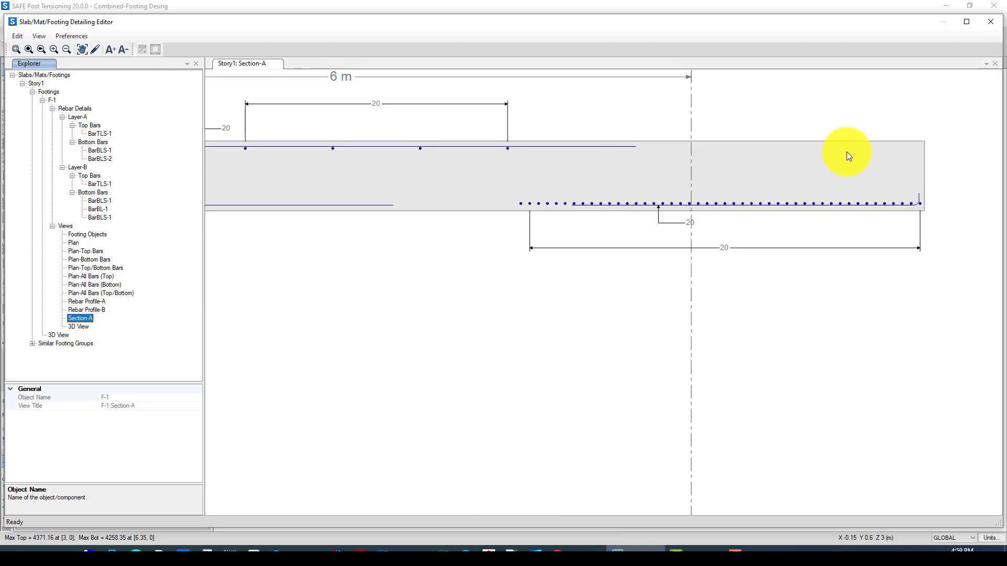
scroll(845, 151, down, 1)
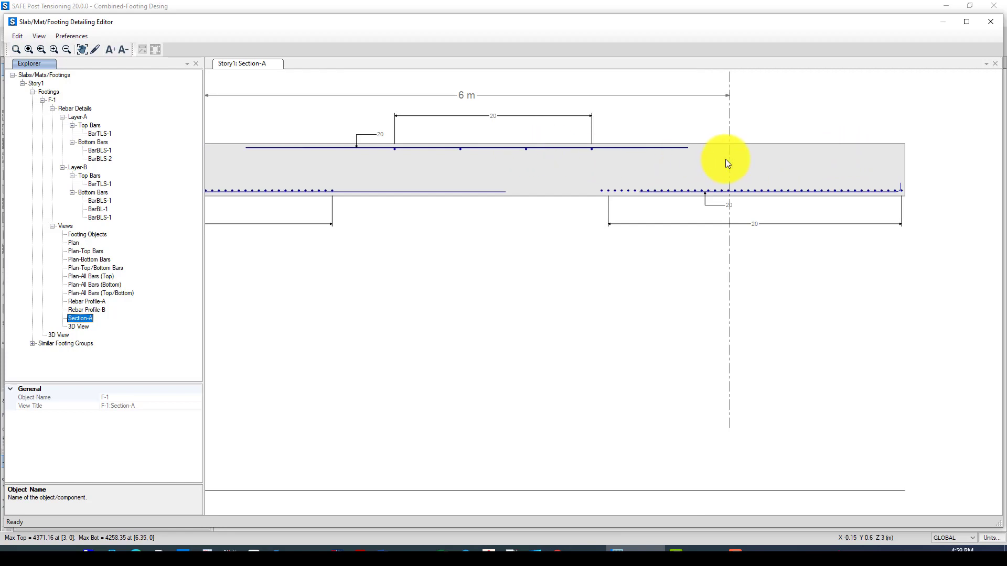
scroll(726, 159, down, 2)
scroll(678, 155, up, 1)
scroll(754, 155, down, 1)
scroll(776, 152, down, 1)
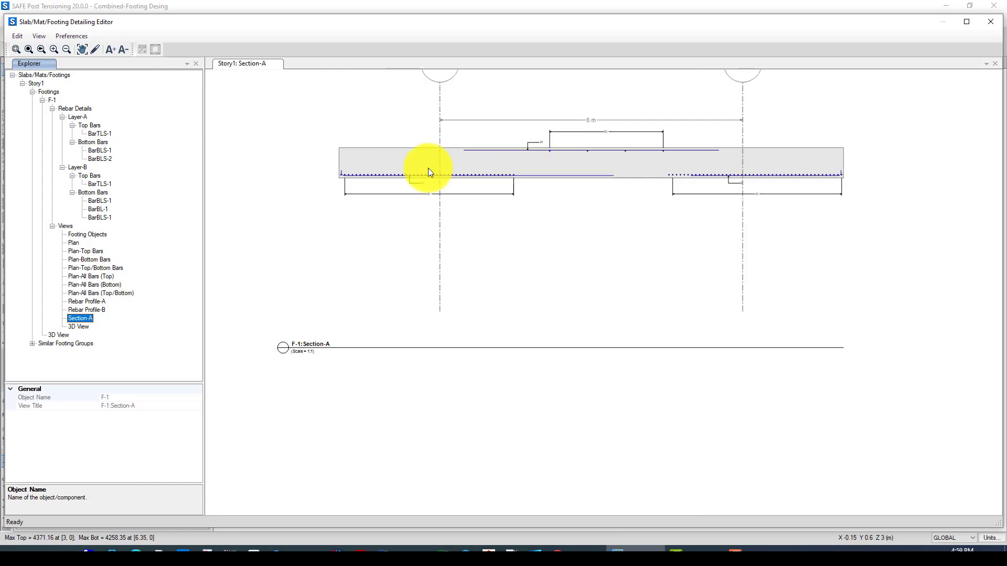
scroll(587, 154, up, 2)
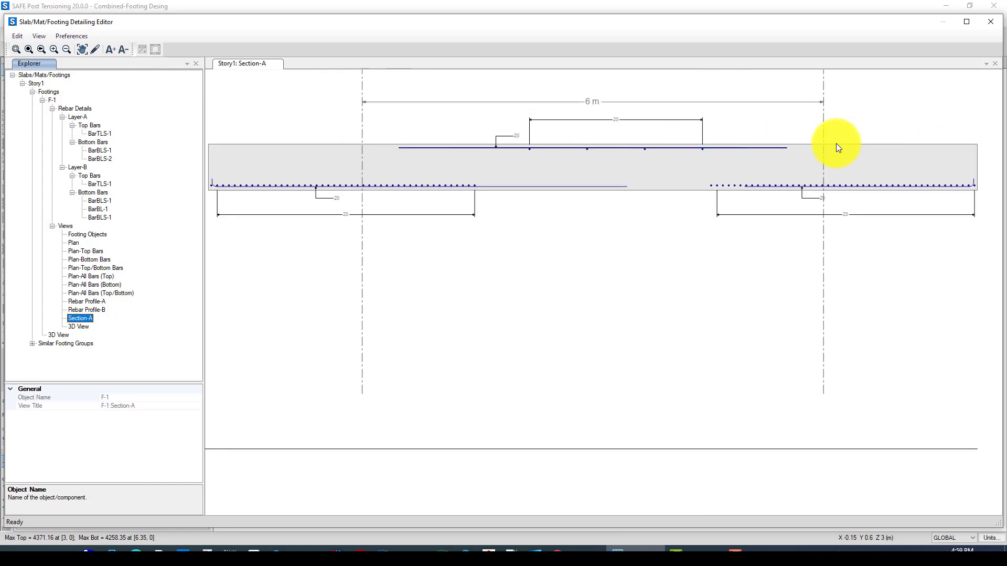
scroll(836, 143, down, 1)
scroll(836, 144, up, 2)
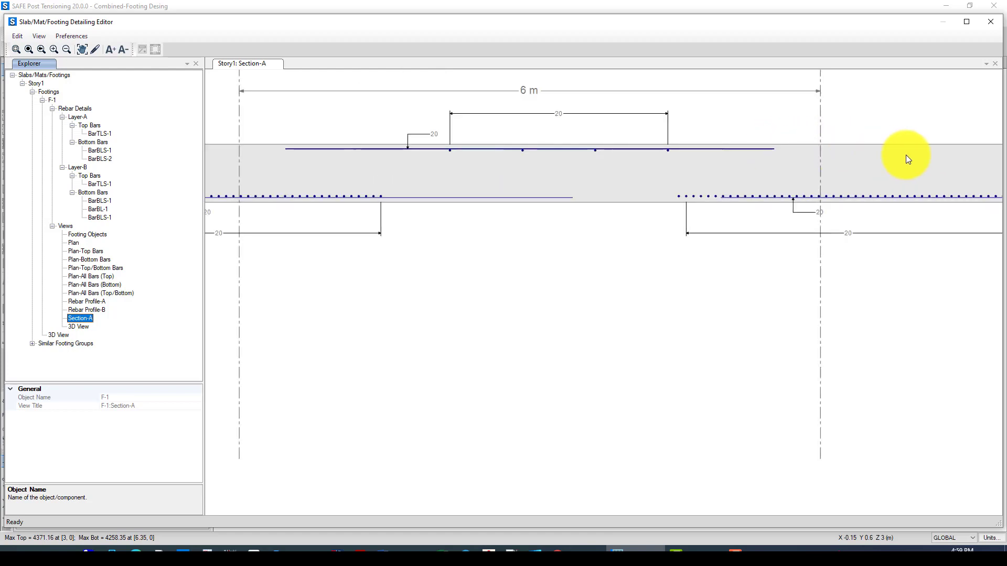
scroll(706, 197, down, 1)
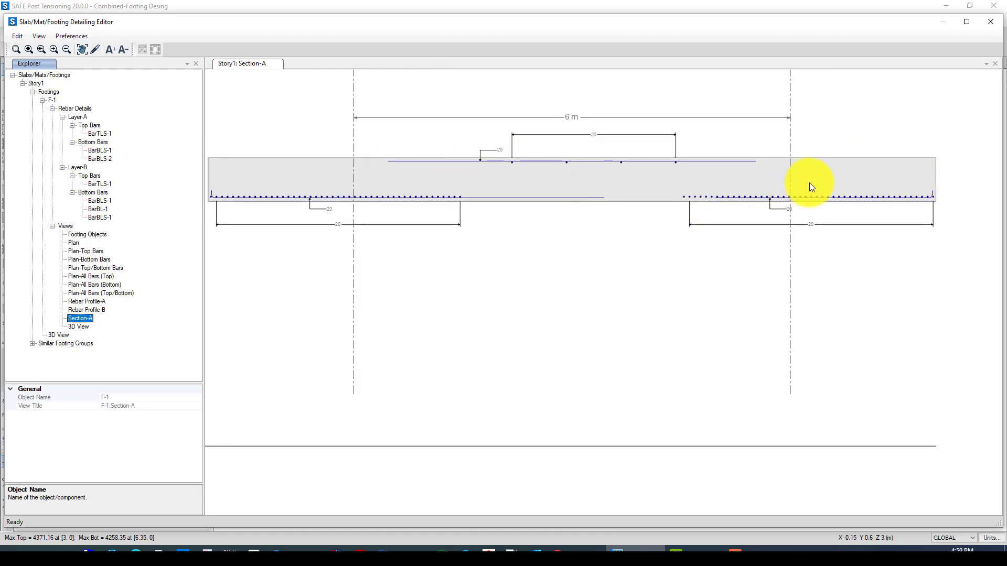
scroll(811, 183, up, 1)
scroll(578, 209, down, 2)
scroll(416, 212, up, 3)
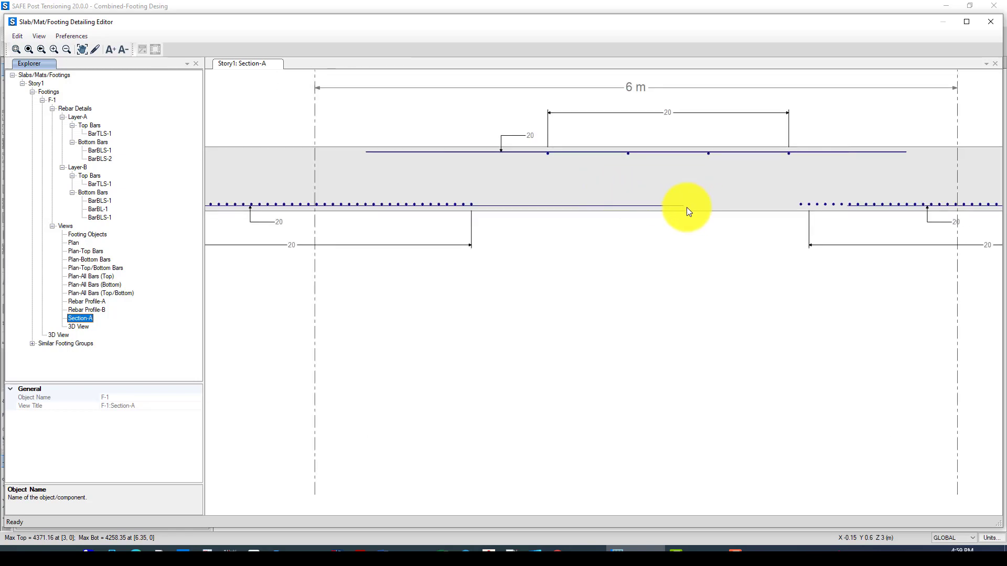
scroll(663, 218, down, 2)
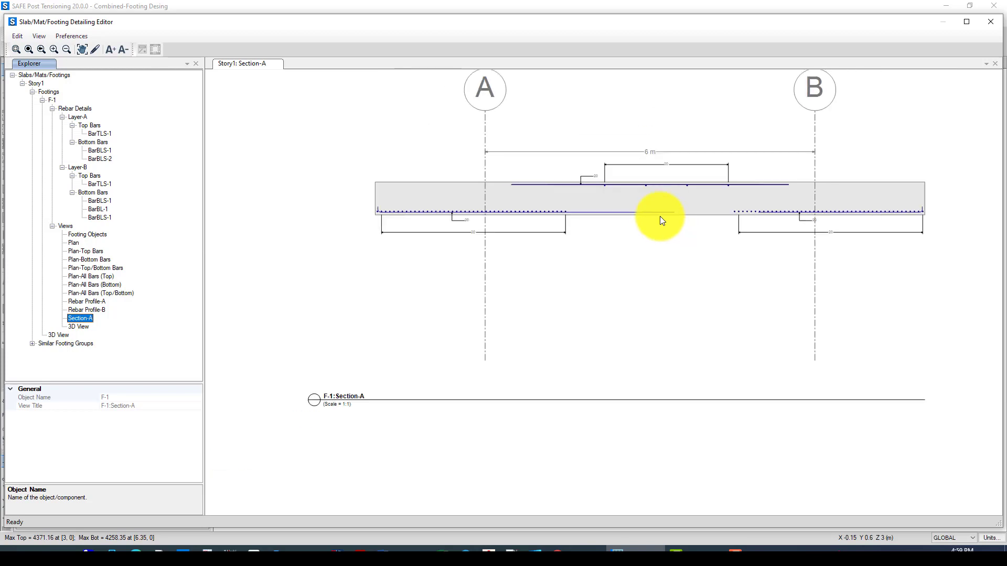
scroll(515, 212, up, 1)
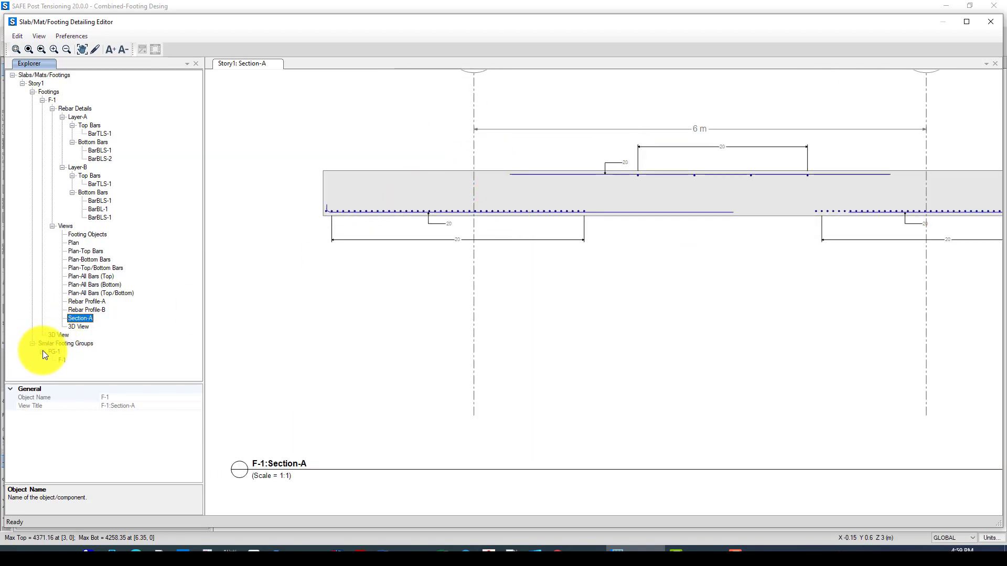
Show footing F-1's plan and bar quantities from group FG-1, then close the Detailing Editor
click(43, 351)
click(59, 360)
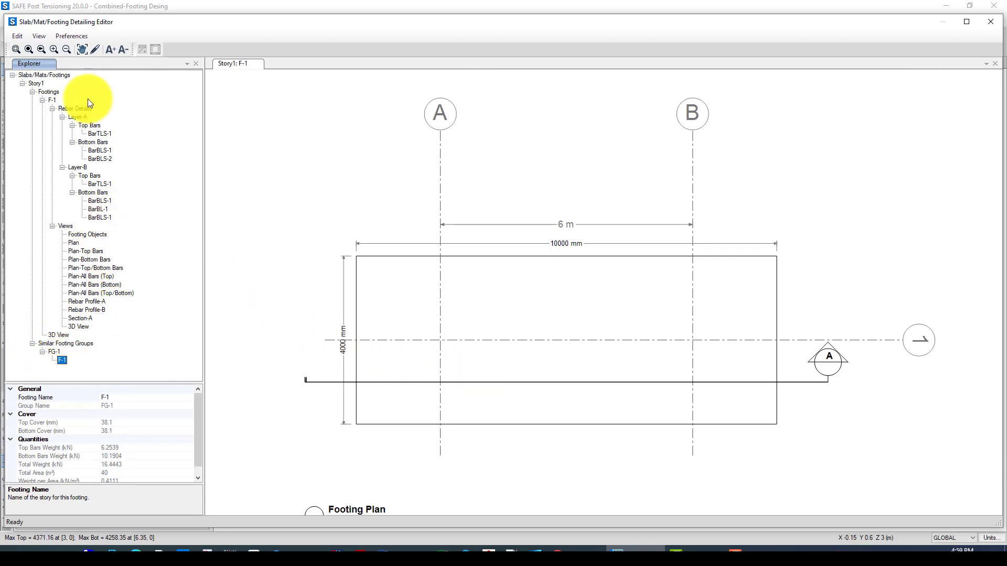
click(990, 22)
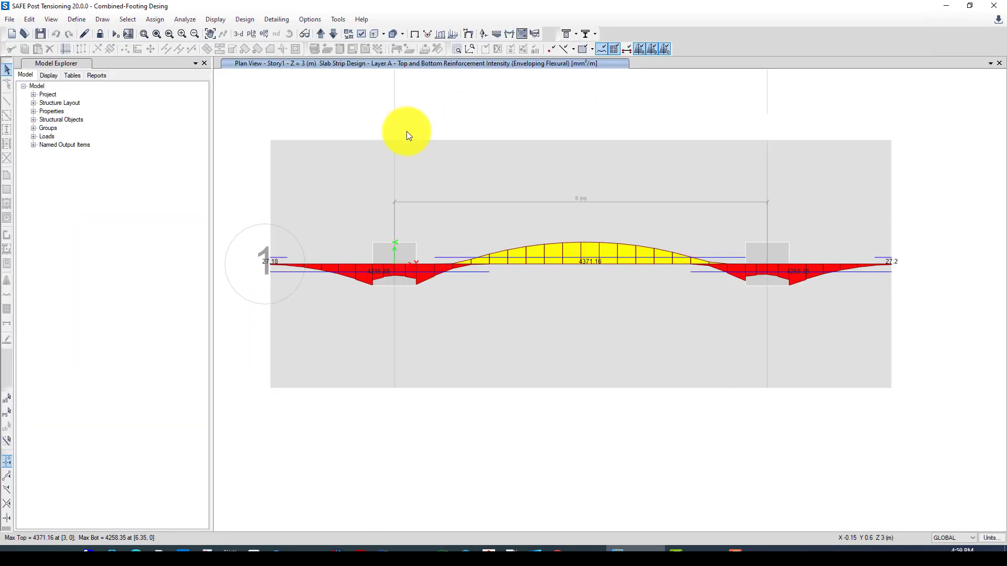
click(15, 19)
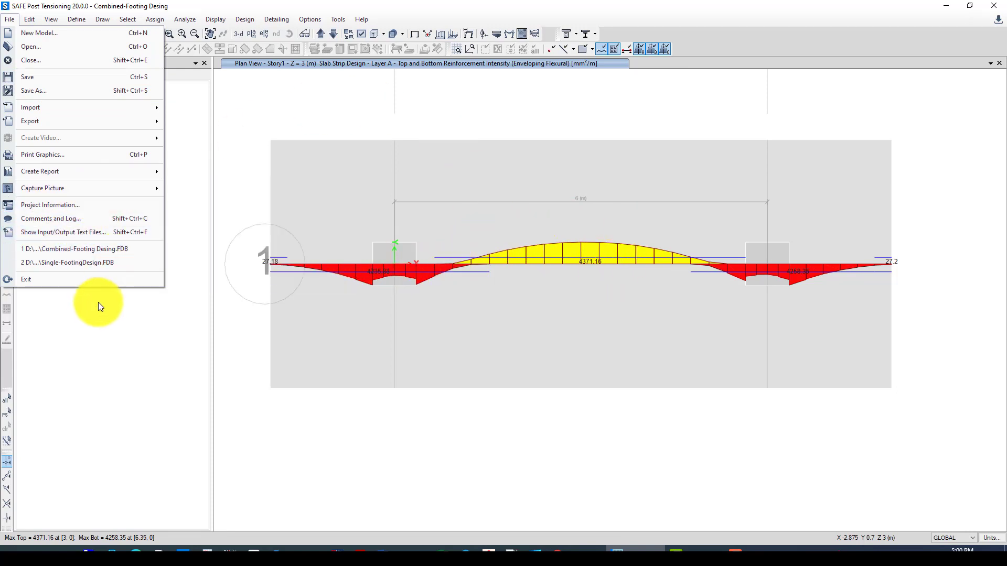
click(116, 313)
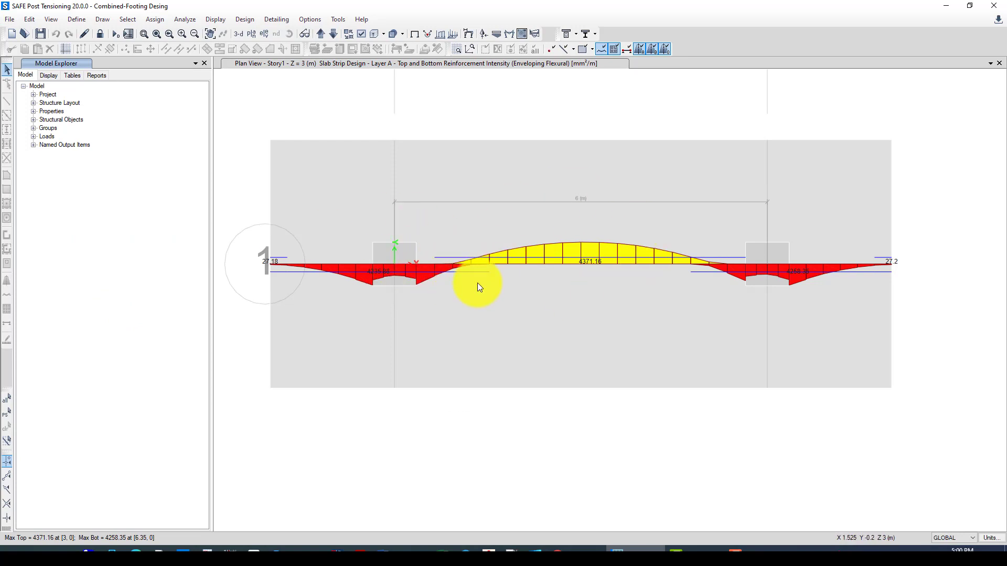